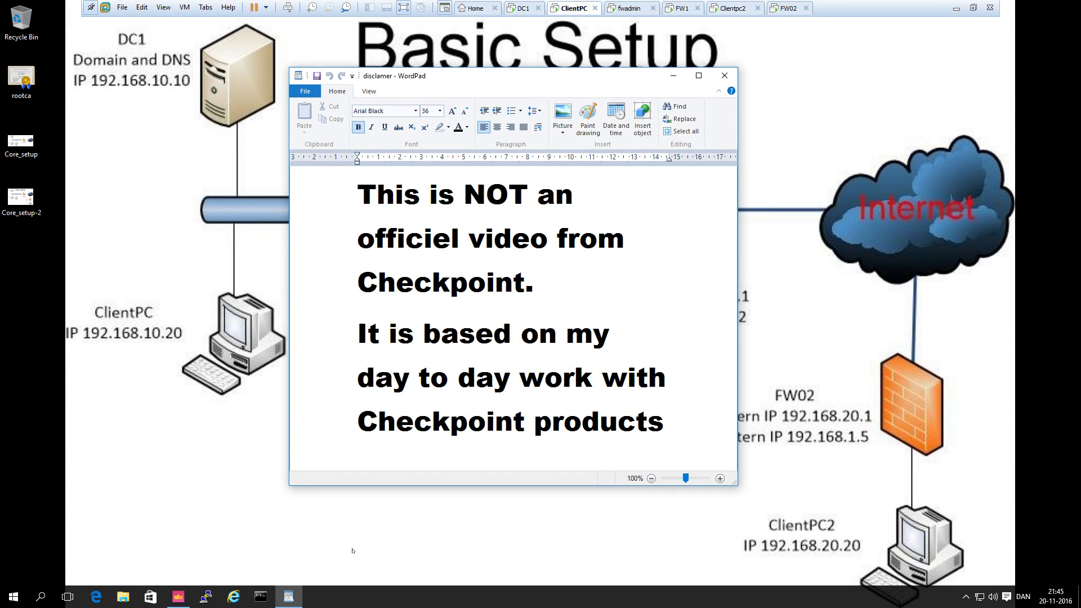
- Close the disclaimer document, switch to Check Point SmartConsole and start a new security gateway object in Classic Mode
click(724, 76)
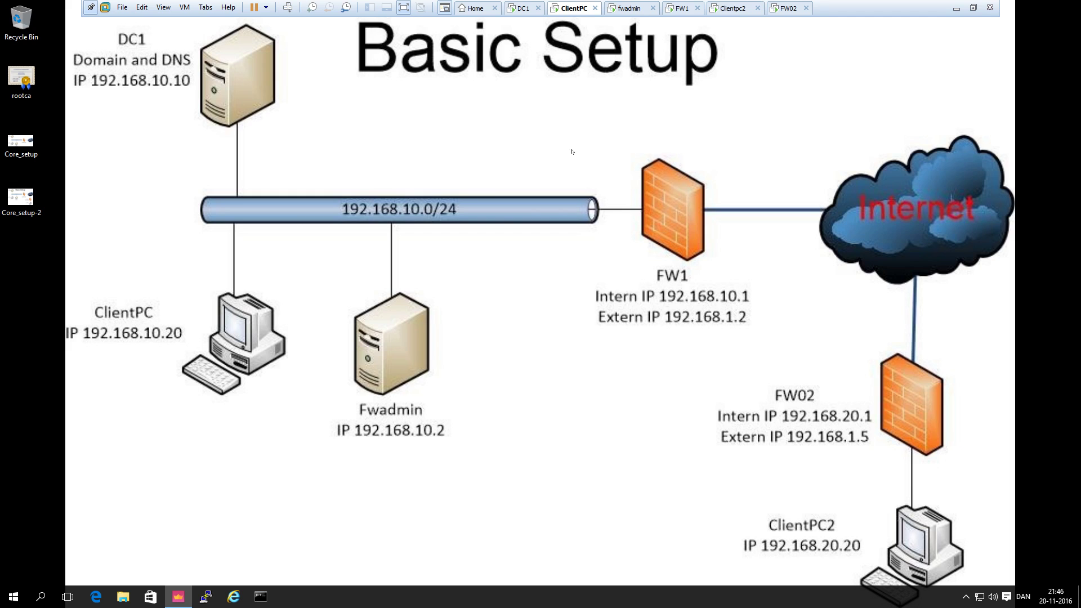
click(178, 597)
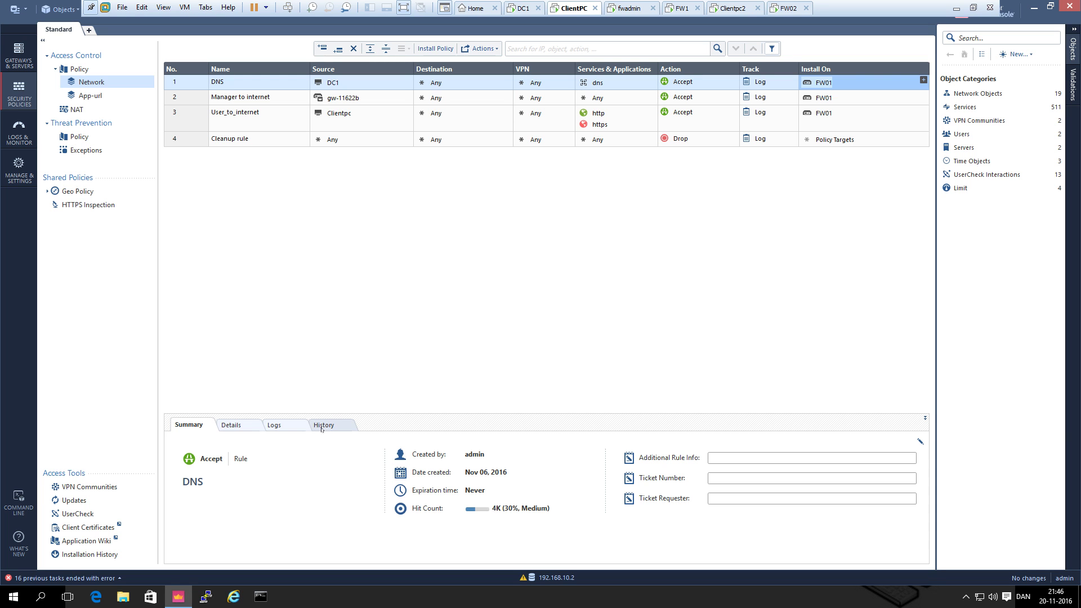
click(1018, 54)
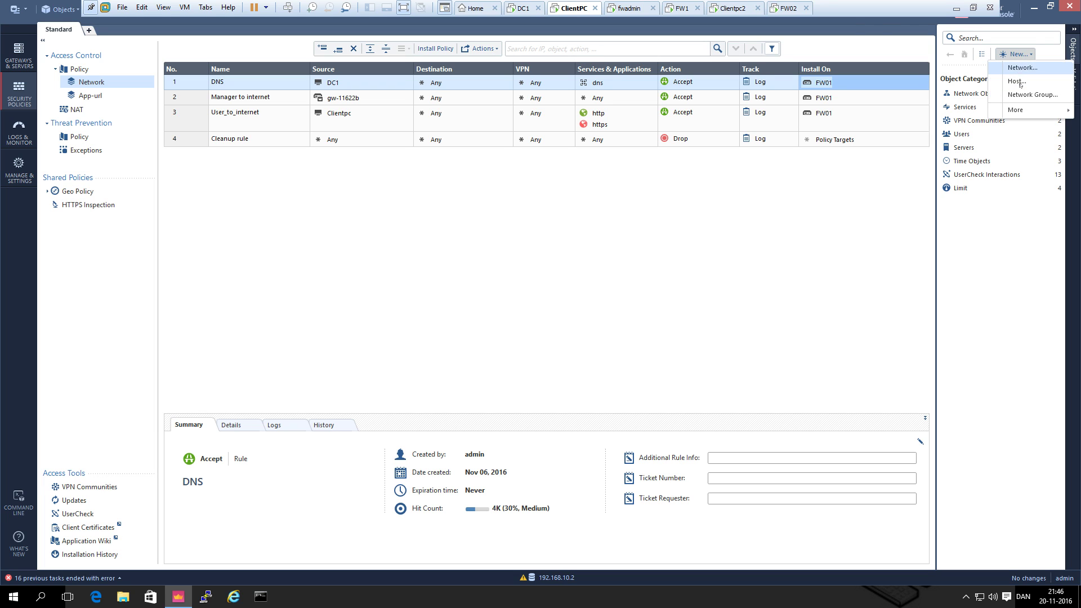
mouse_move(1017, 111)
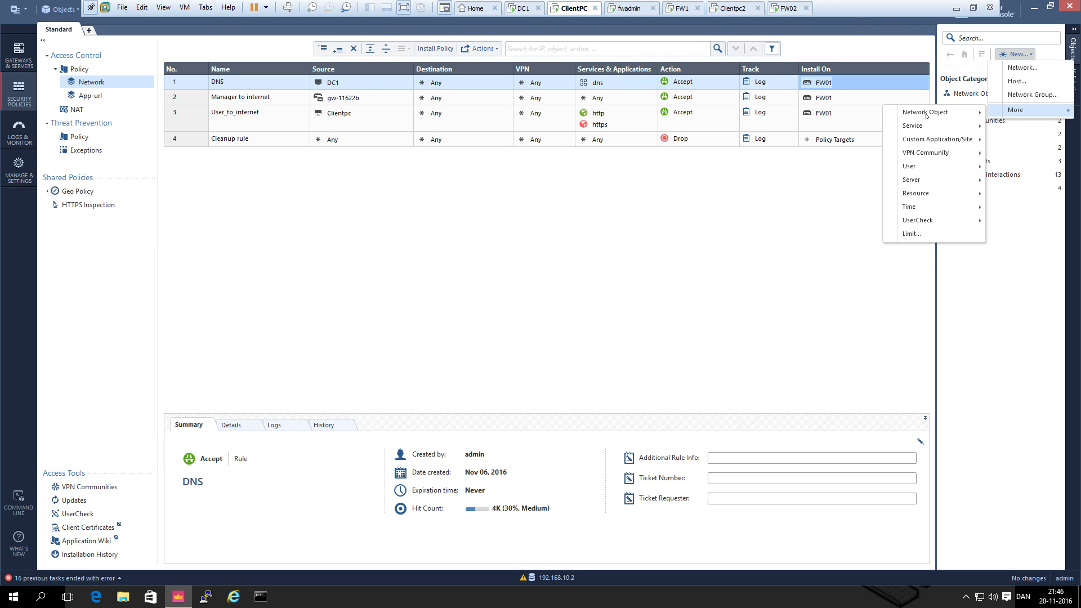
mouse_move(926, 113)
mouse_move(817, 115)
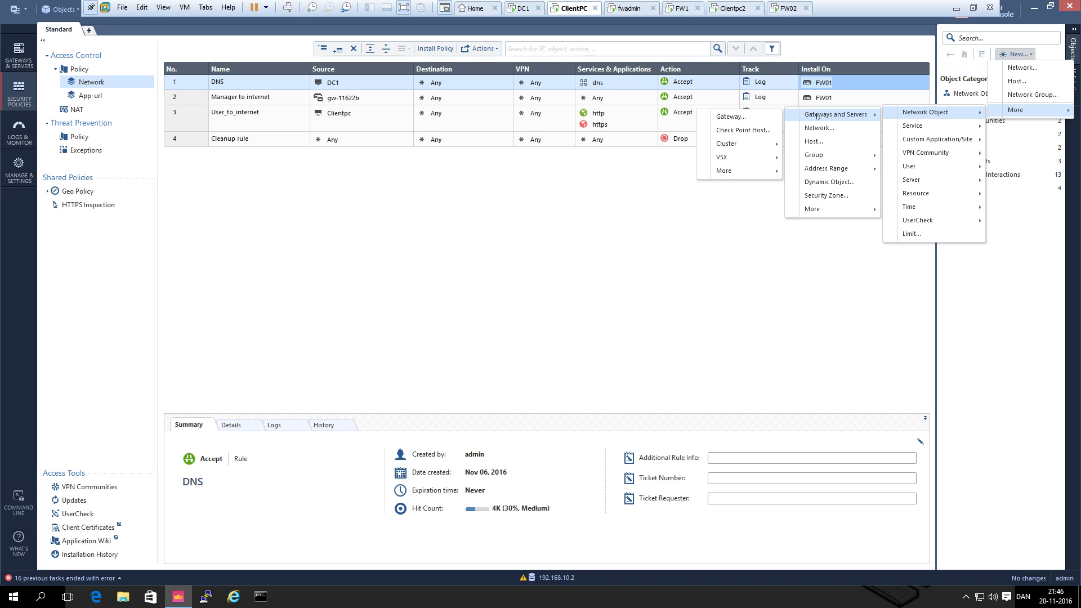
click(738, 116)
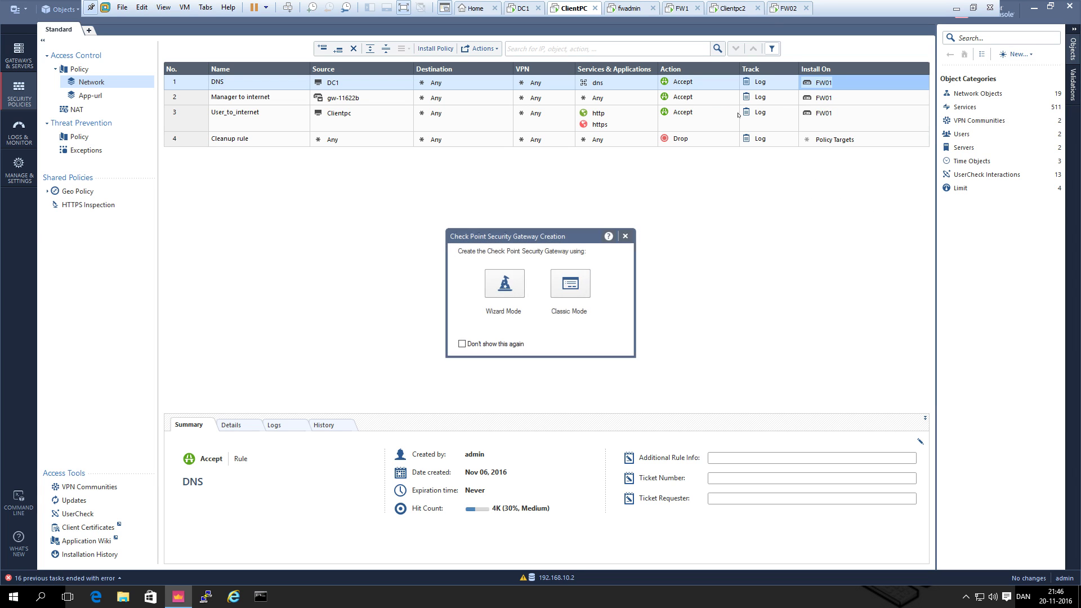
click(570, 283)
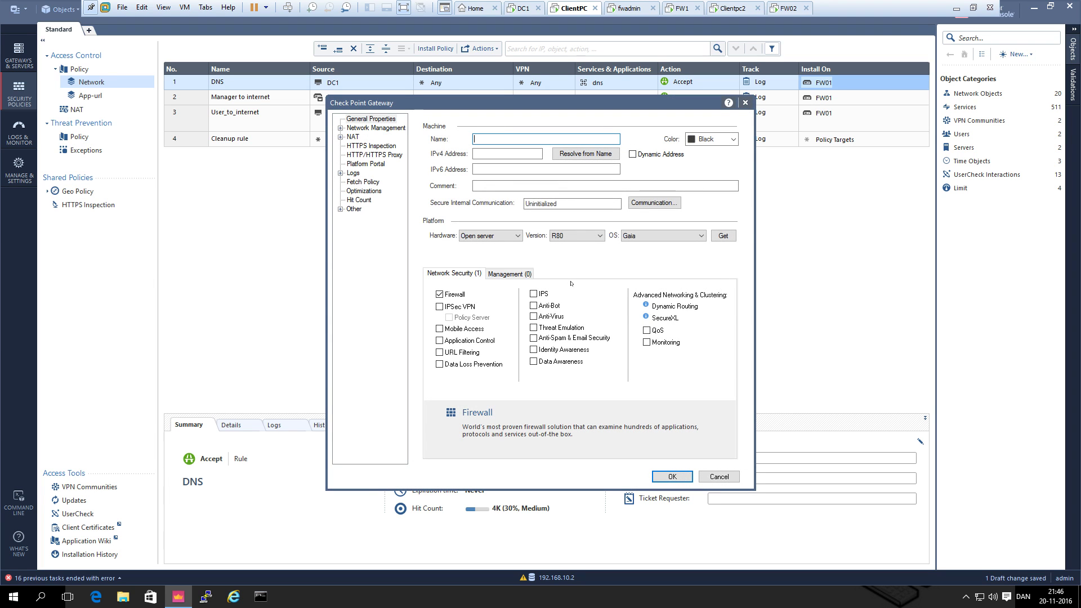
- Name the new gateway fw02 and set its IPv4 address to 192.168.1.5
text(fw02)
key(Tab)
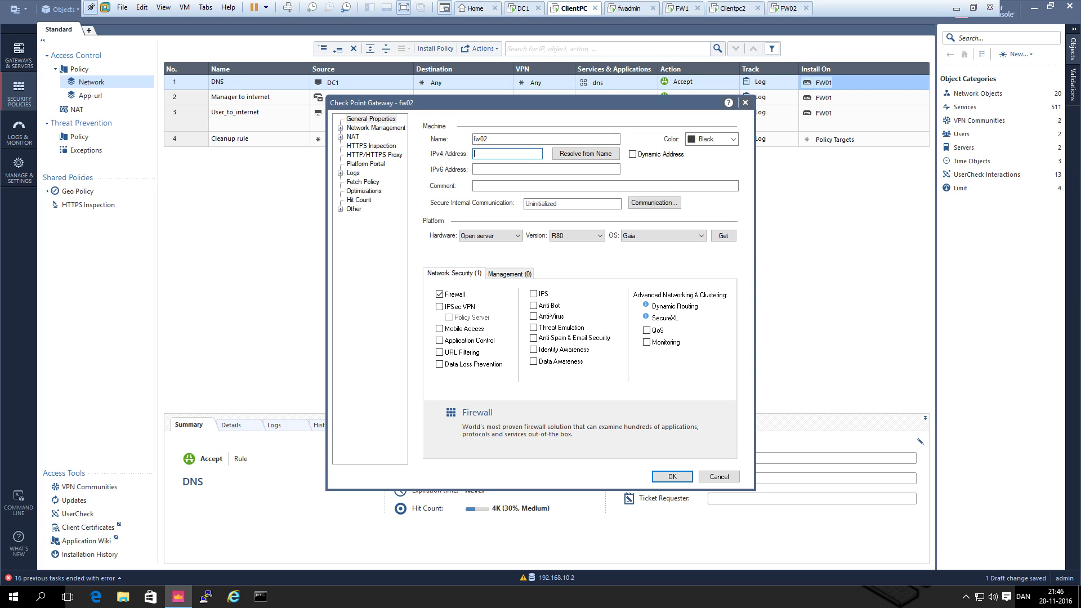
text(192.168.1.5)
- Initialize trusted communication with fw02 by entering and confirming the one-time password, and dismiss the retrieved topology results
click(654, 203)
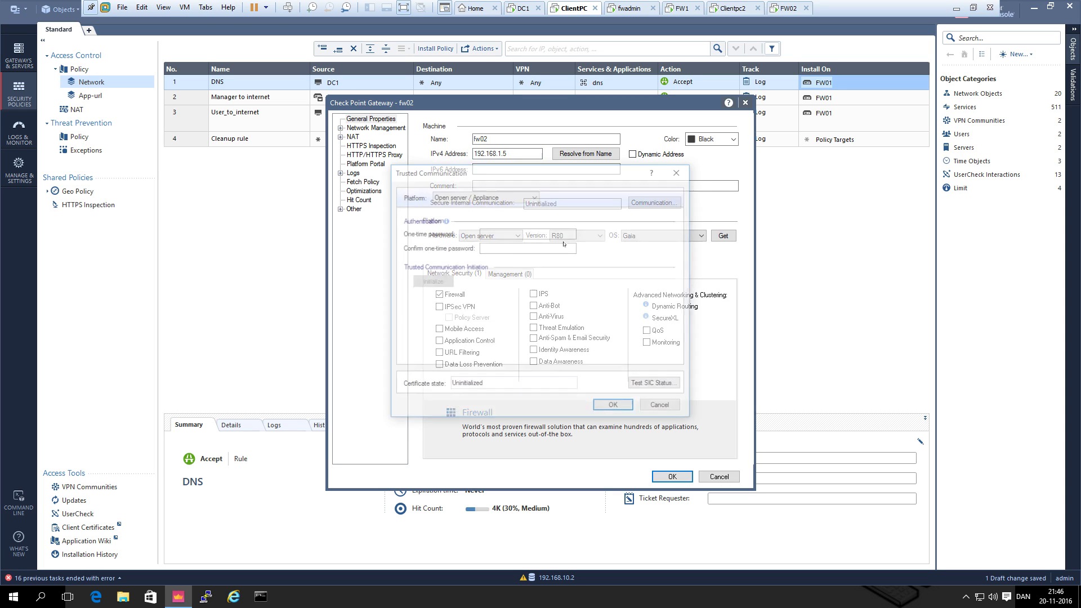
click(521, 233)
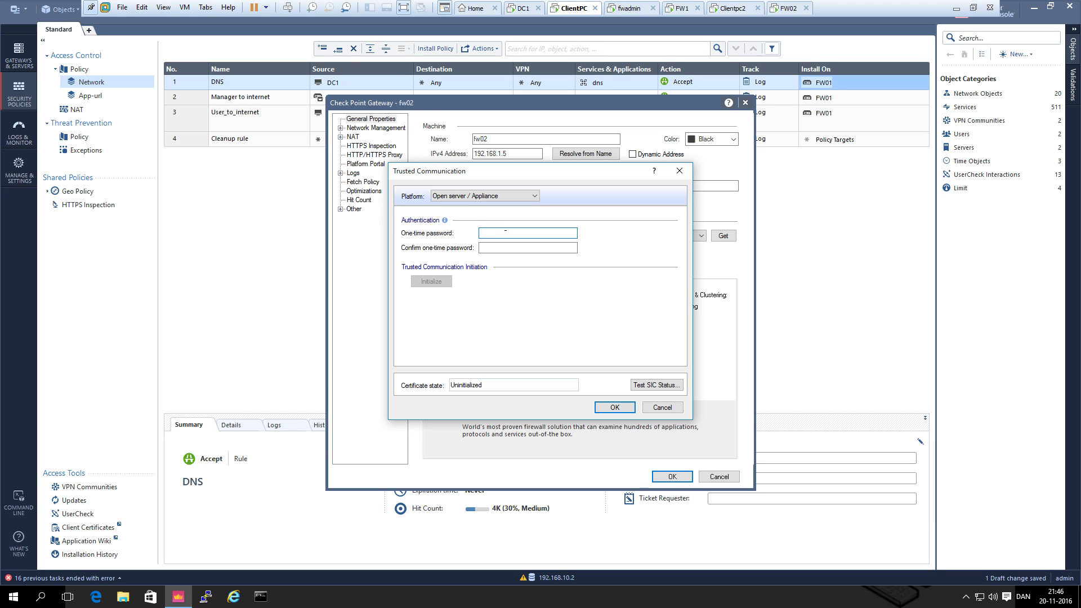
text(****************)
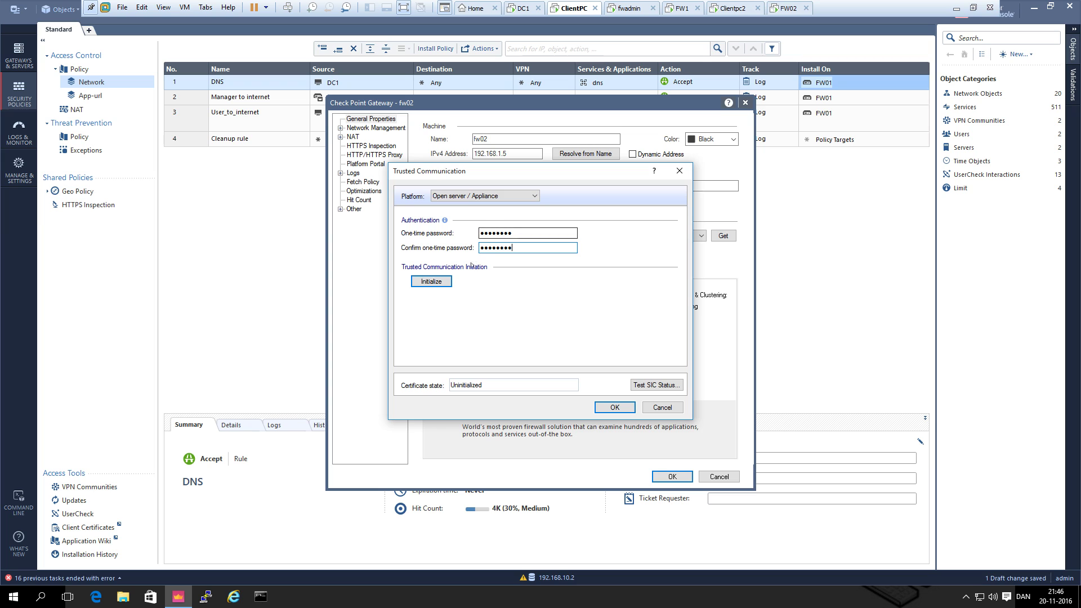
click(430, 282)
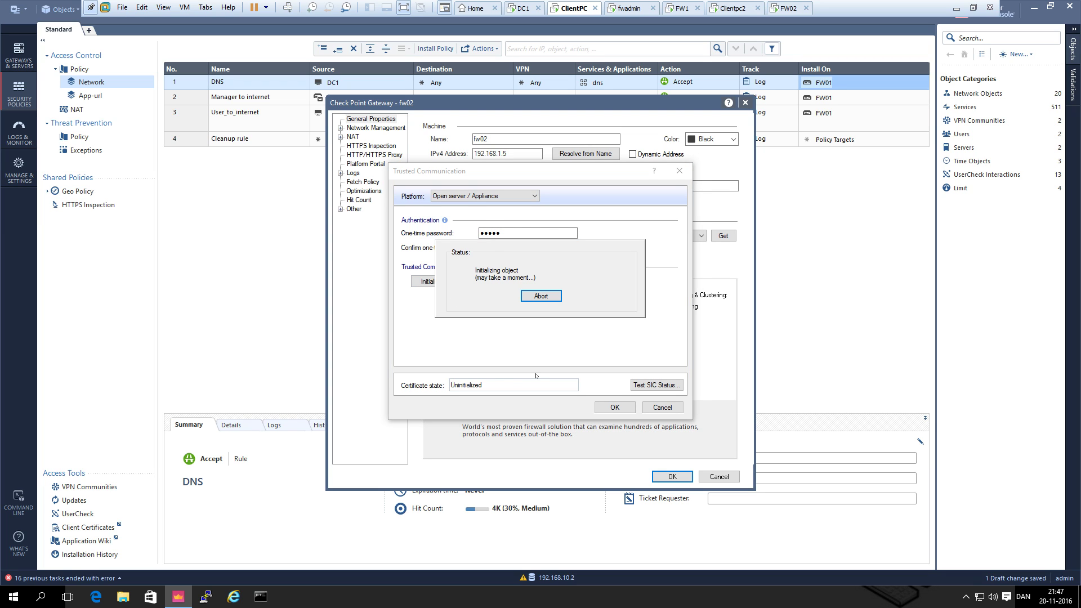
click(613, 406)
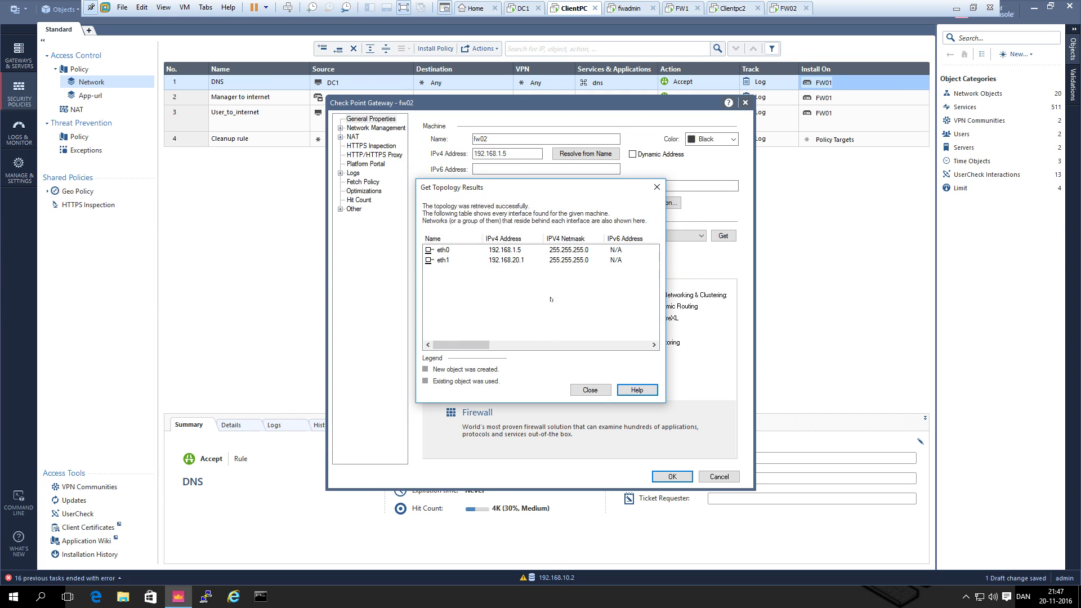
click(590, 391)
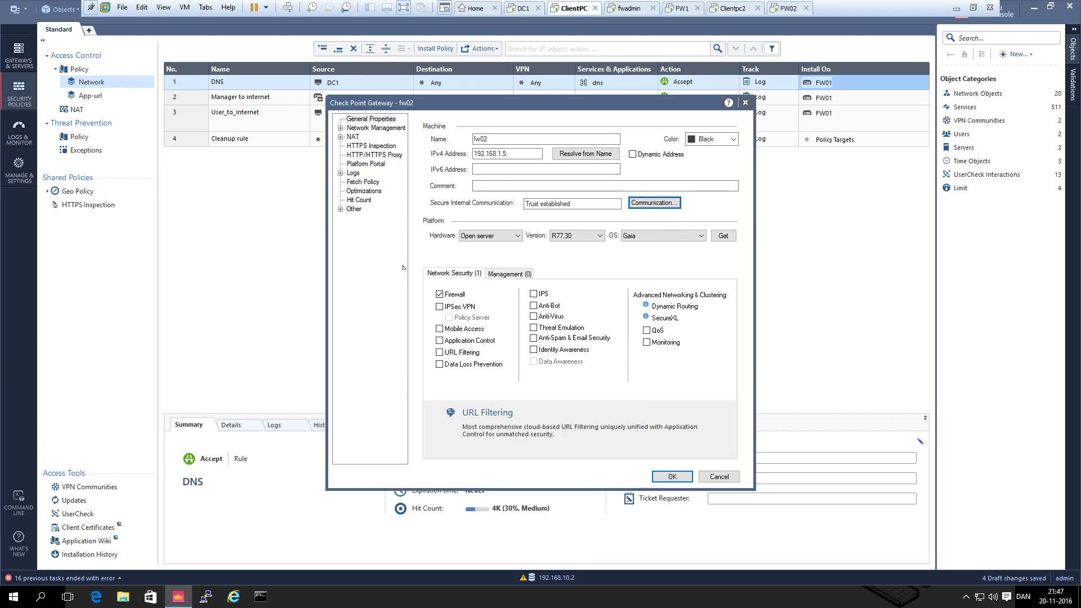
- Replace the log server gw-11622b with fwadmin-ext in fw02's log settings
click(355, 173)
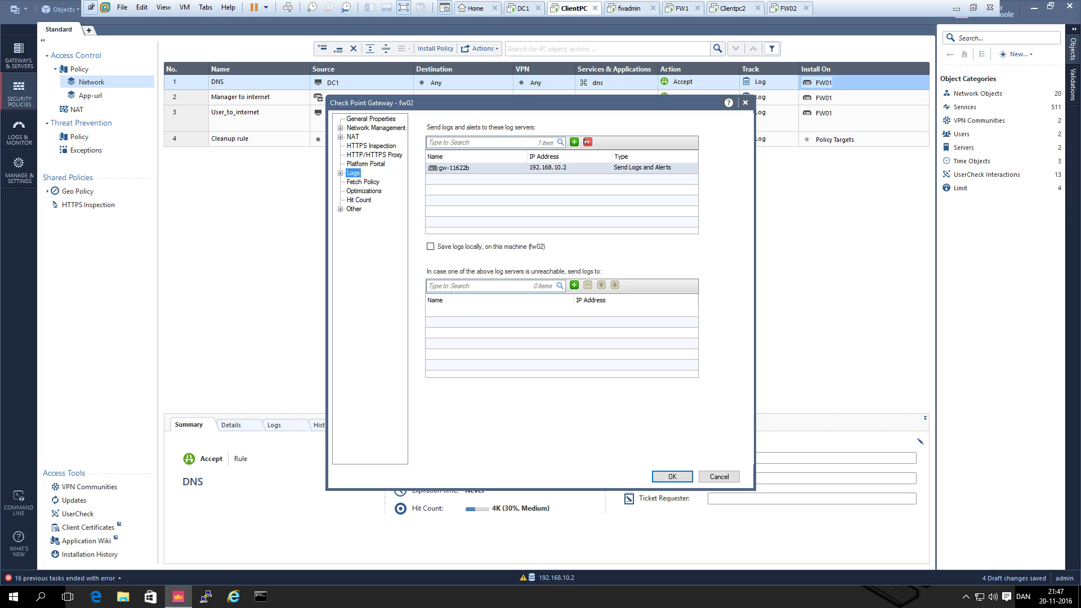
click(573, 142)
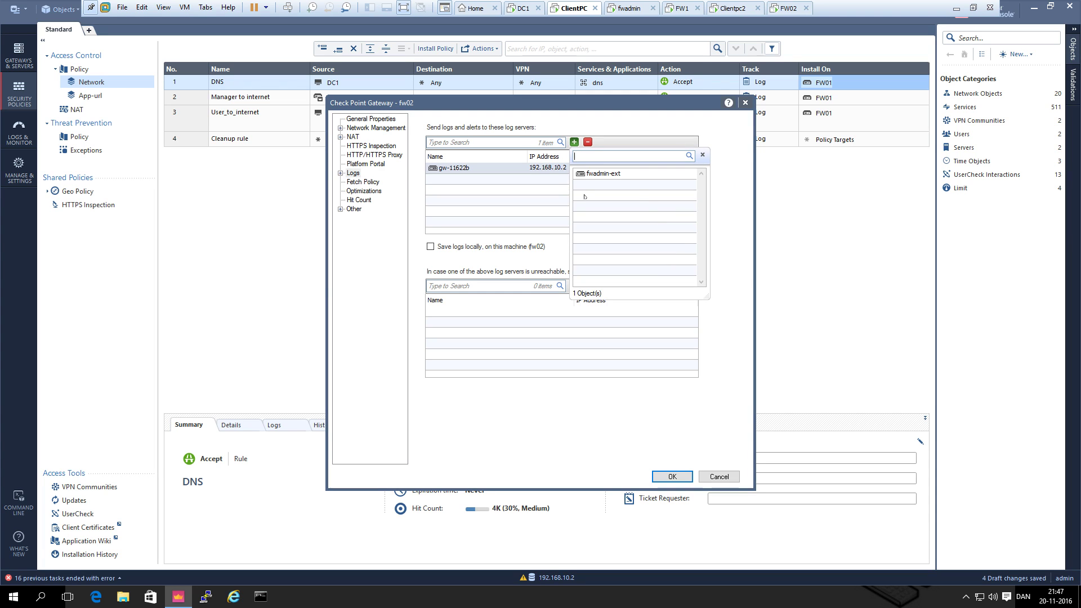
click(598, 174)
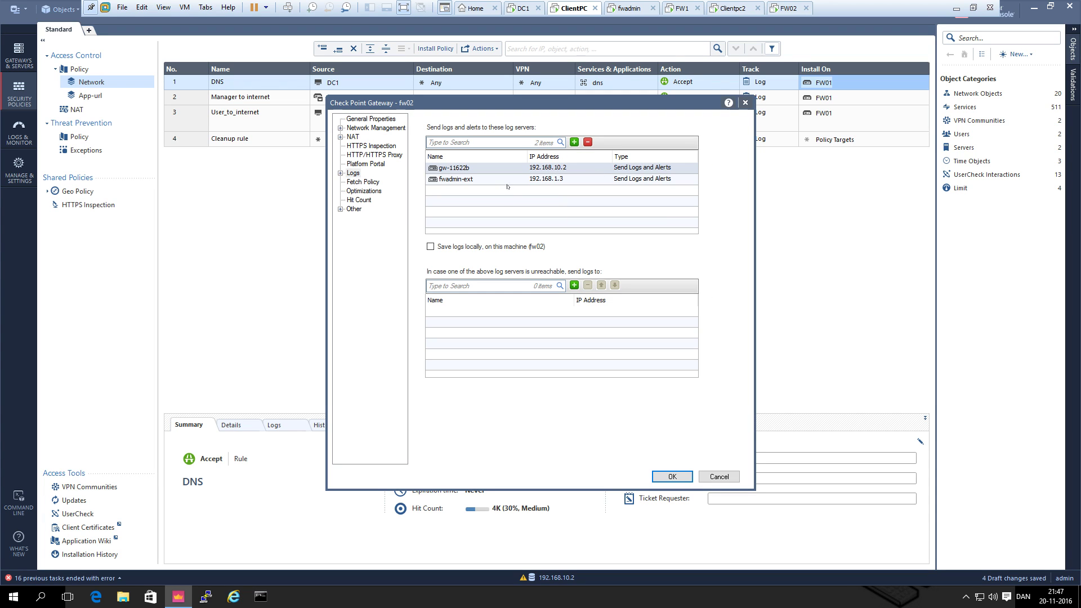
click(588, 142)
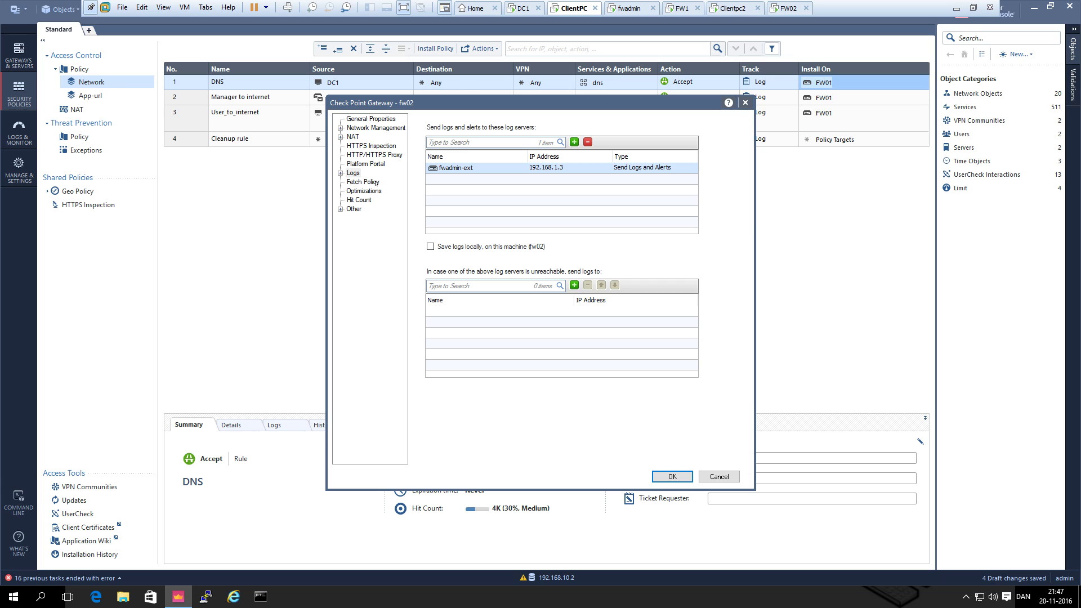
- Replace gw-11622b with fwadmin-ext as fw02's management station for fetching policy, and save the gateway
click(363, 182)
click(437, 217)
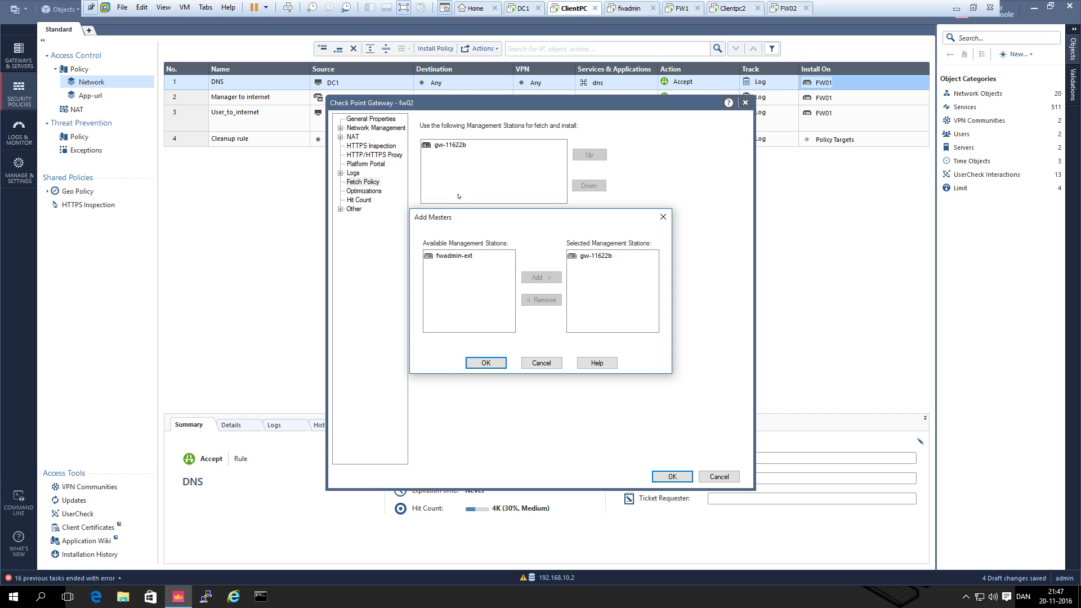
click(454, 256)
click(540, 277)
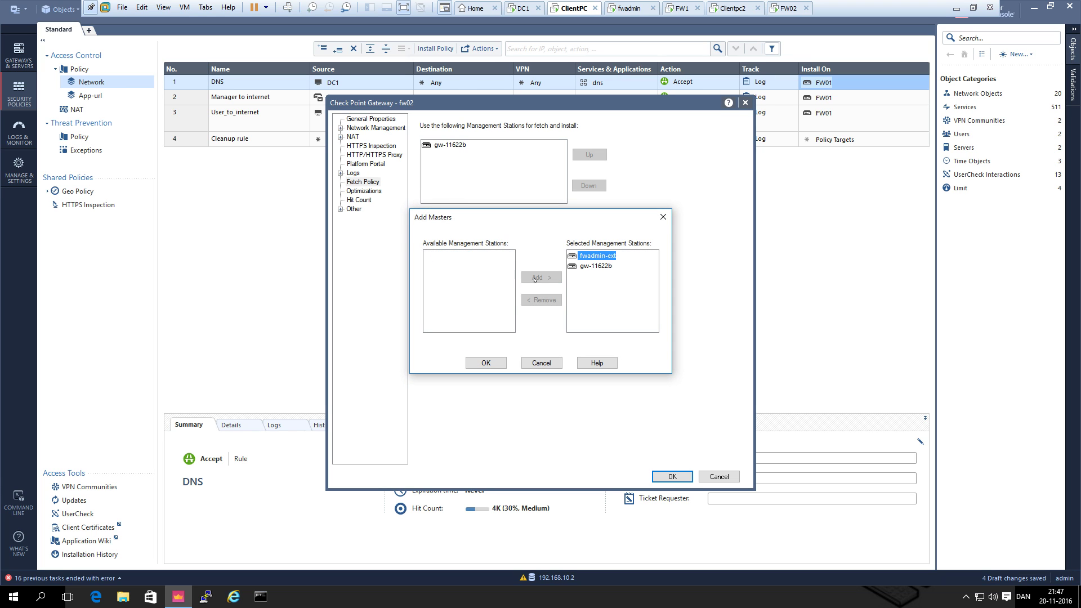
click(607, 270)
click(541, 300)
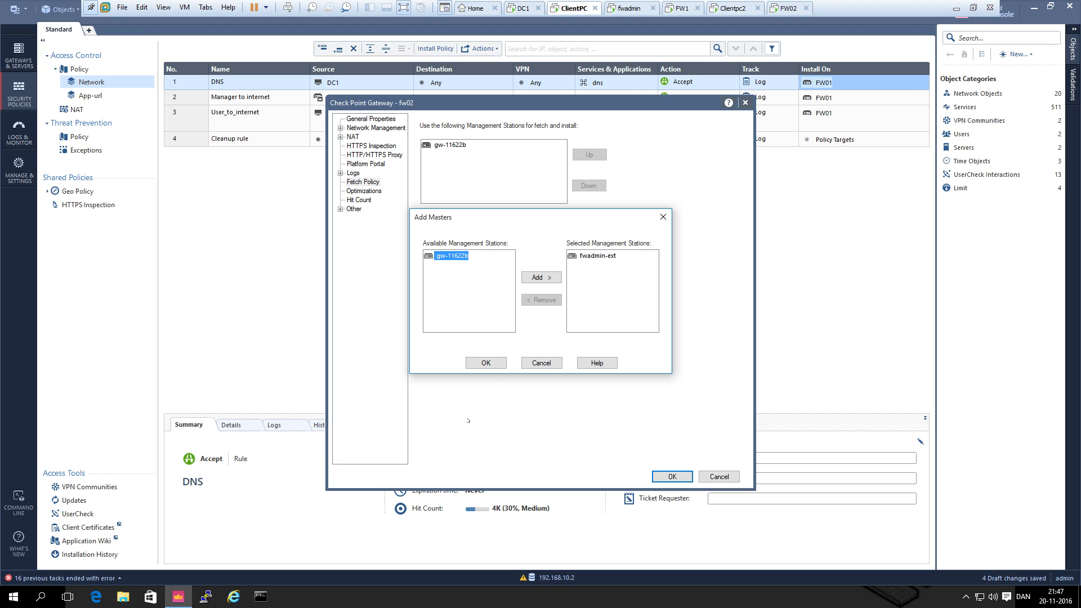
click(485, 363)
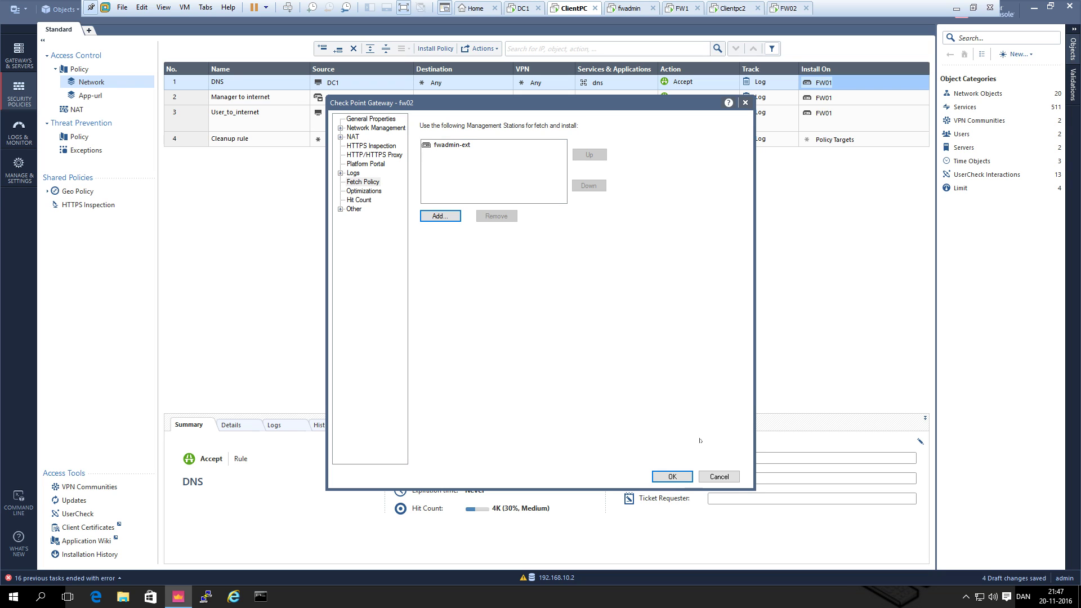
click(674, 477)
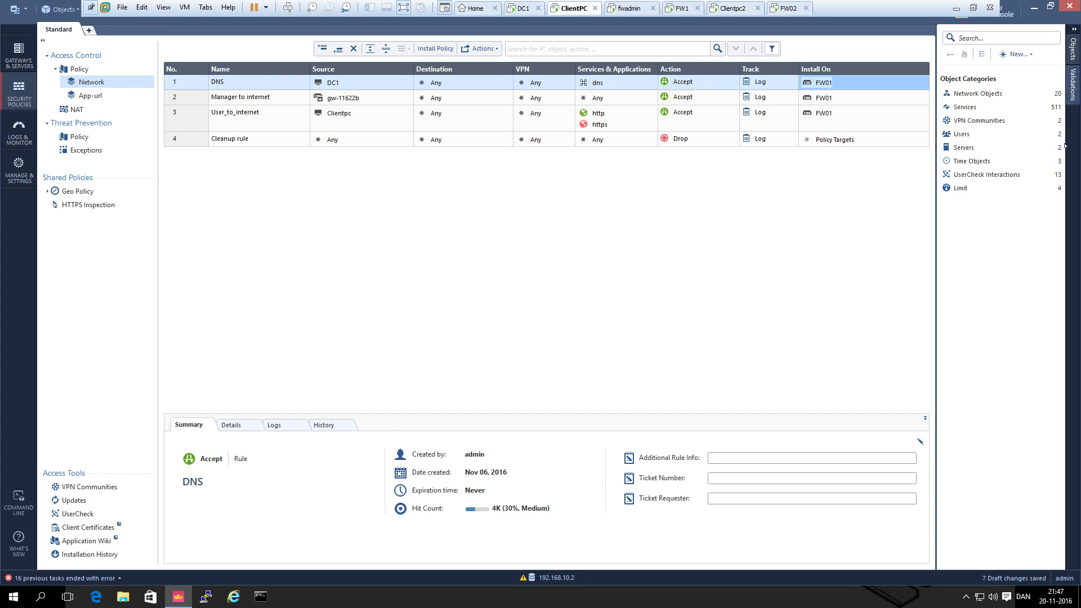
- Create a network object named Network-2 with network address 192.168.20.0 and net mask 255.255.255.0
click(1011, 55)
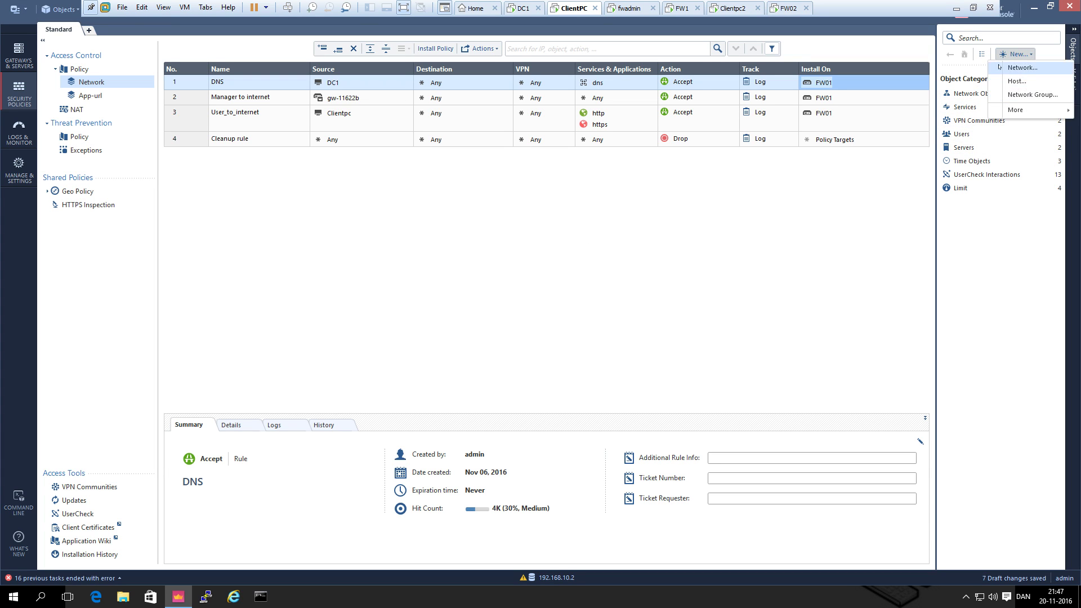
click(1024, 71)
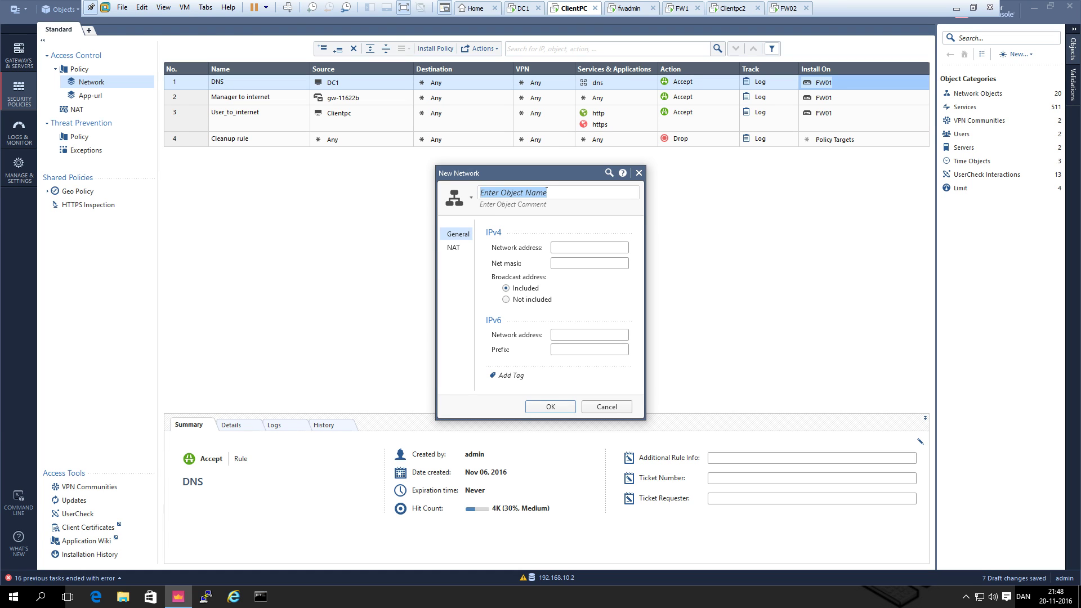
text(Network-2)
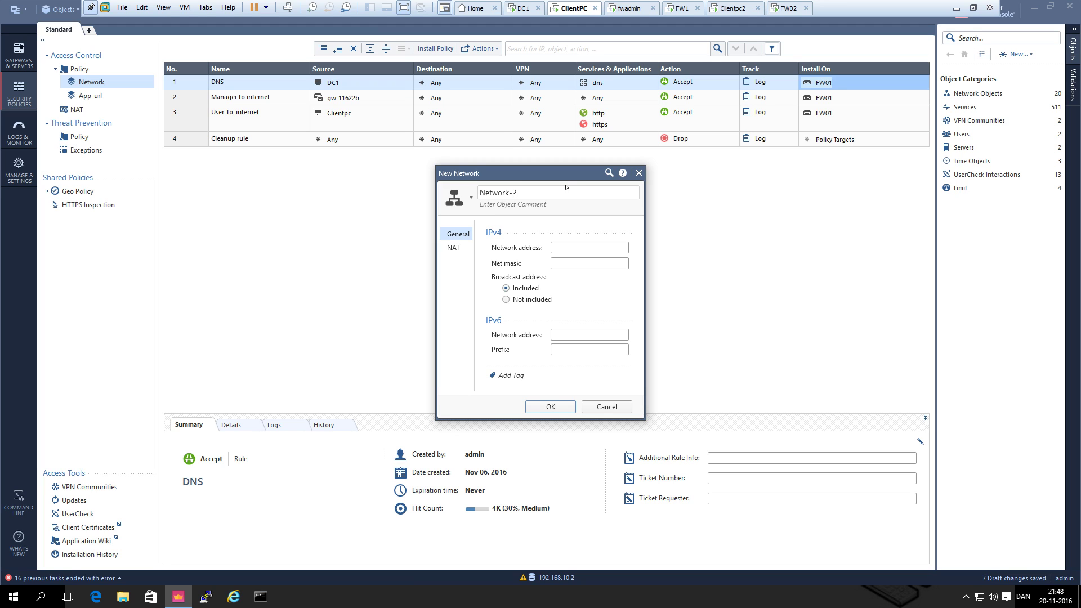
click(554, 247)
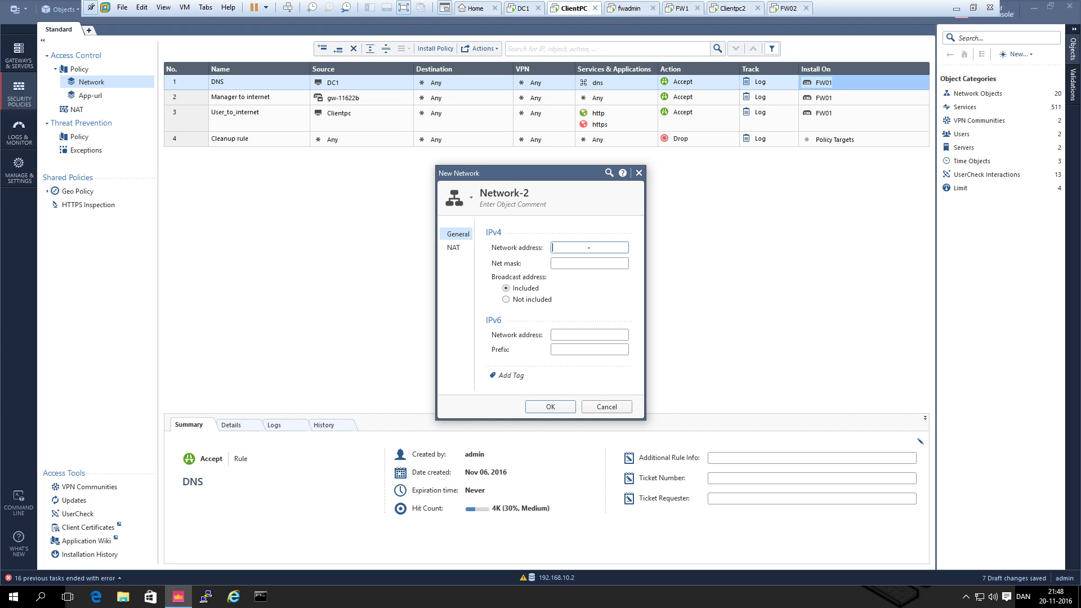
text(192.168.20.0)
key(Tab)
text(255.255.255.0)
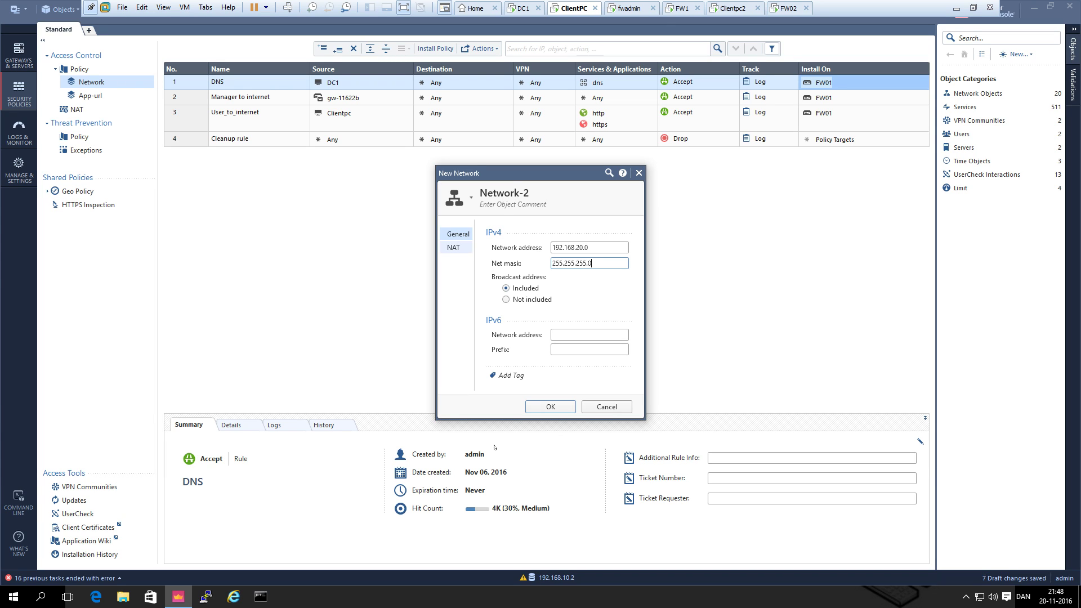
click(550, 406)
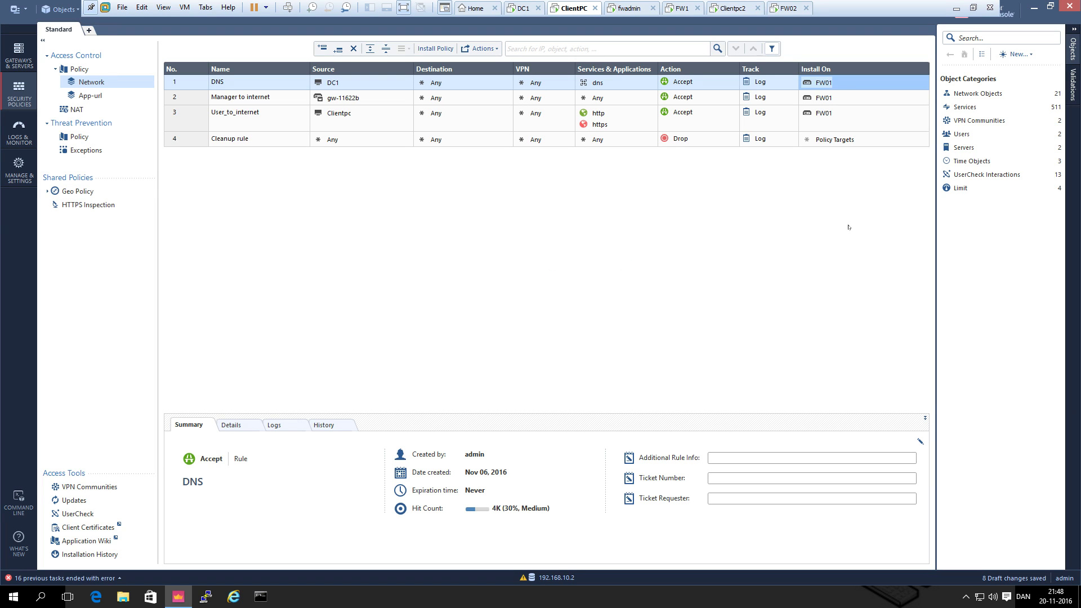
- Open the FW01 gateway's properties and enable its IPSec VPN blade
click(969, 93)
click(969, 93)
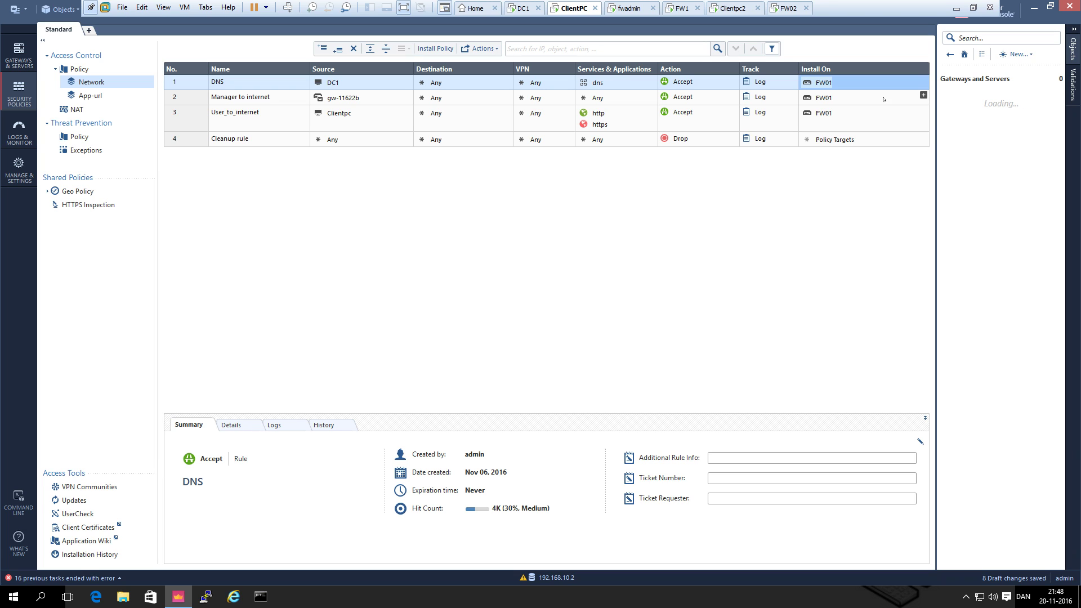
double_click(964, 94)
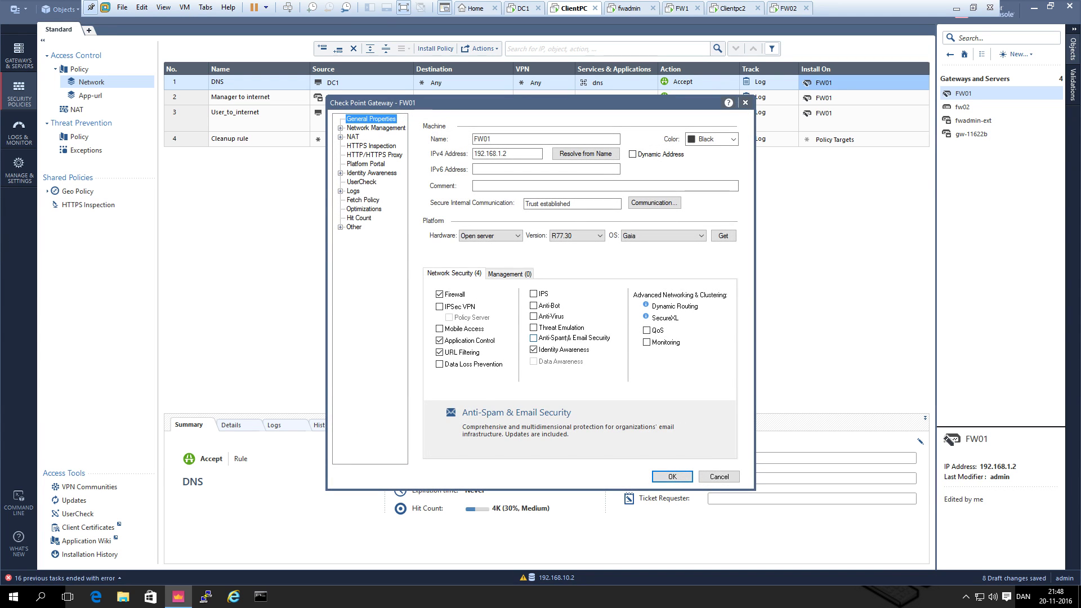
click(446, 307)
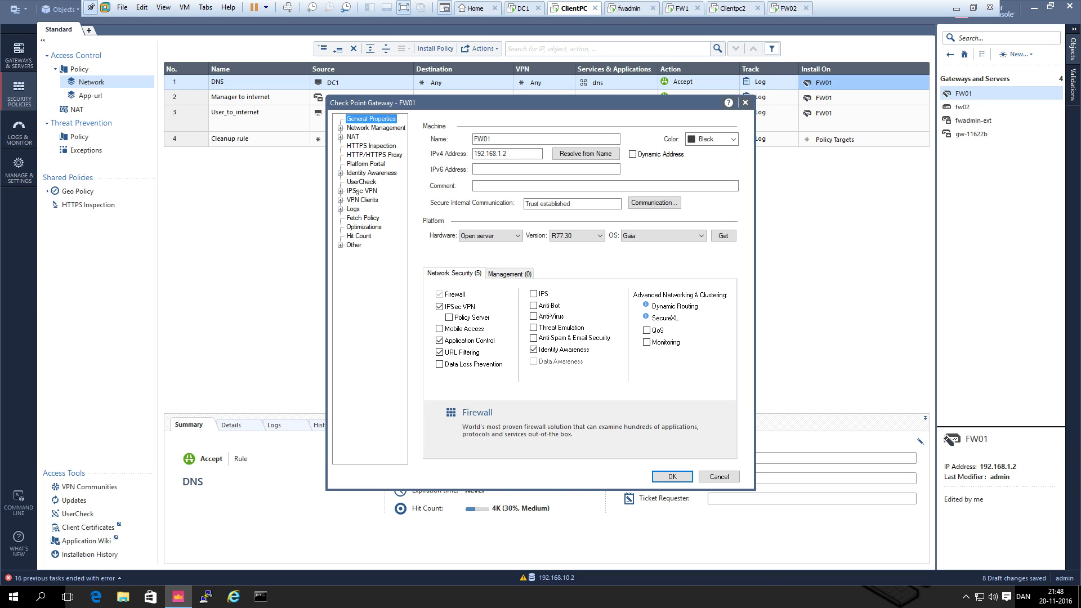
- Set FW01's VPN domain to manually defined and choose Network-1 as the domain
click(368, 128)
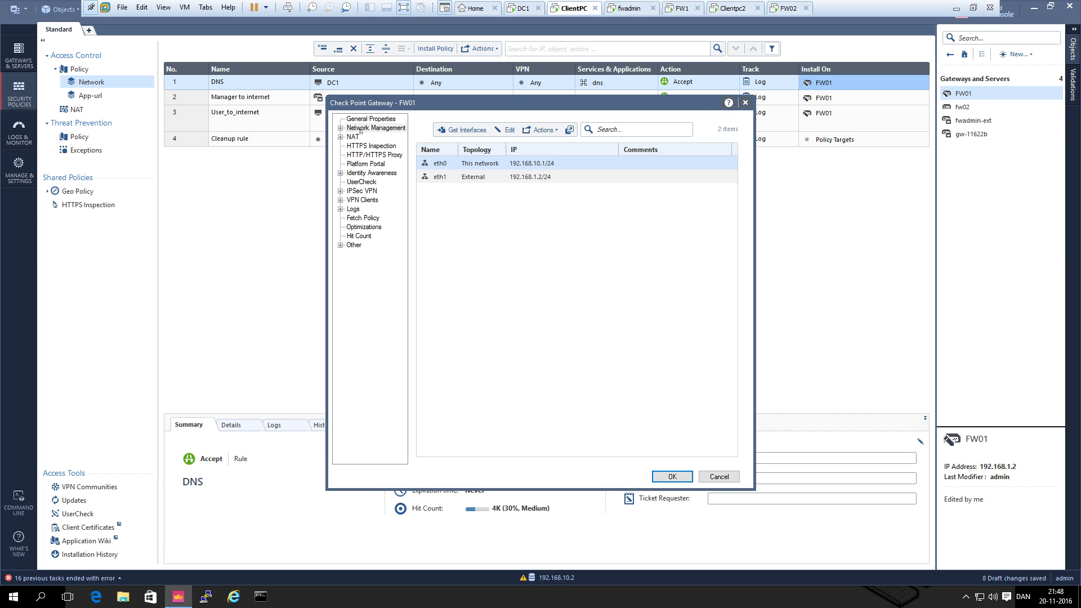
click(341, 128)
click(373, 146)
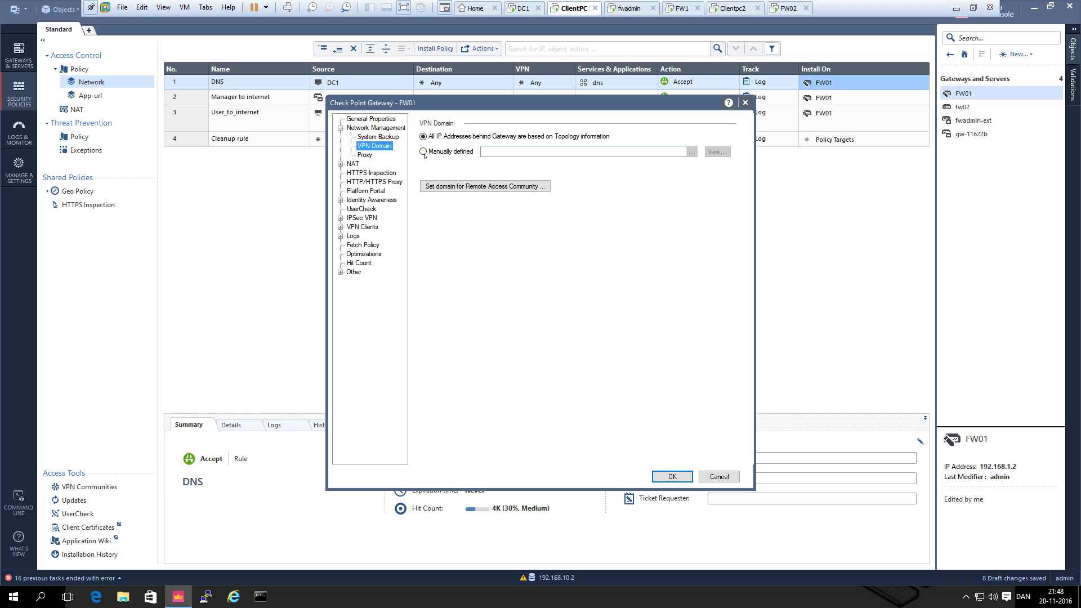
click(469, 152)
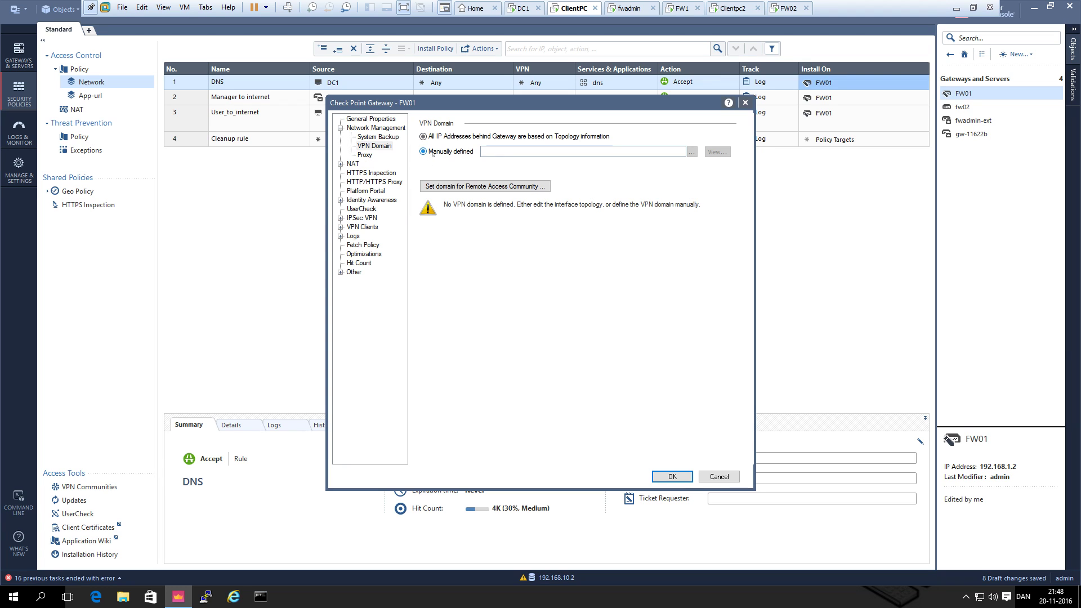
click(691, 152)
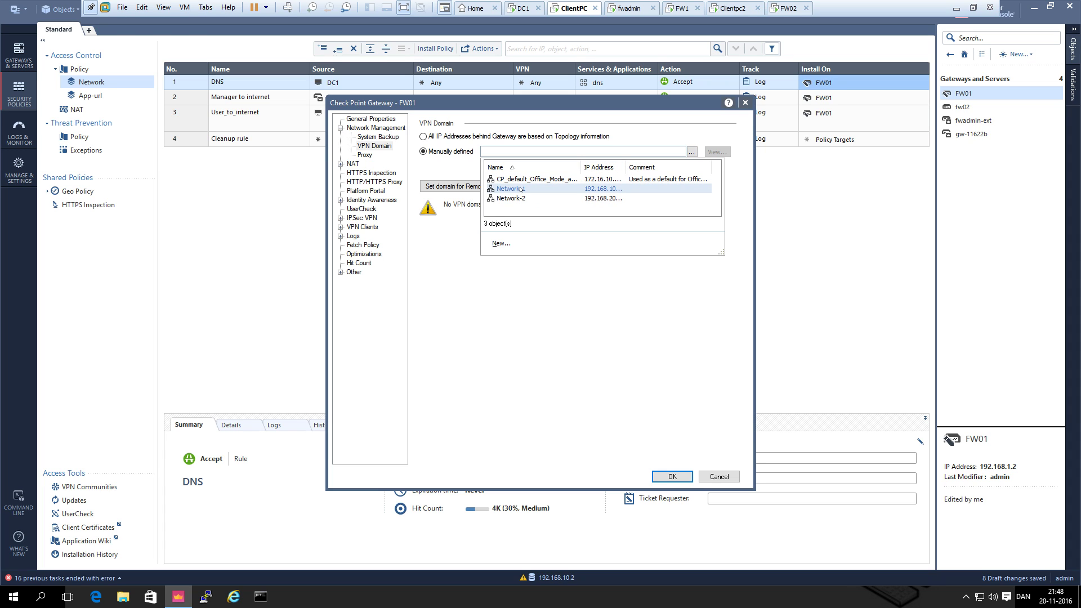
click(521, 189)
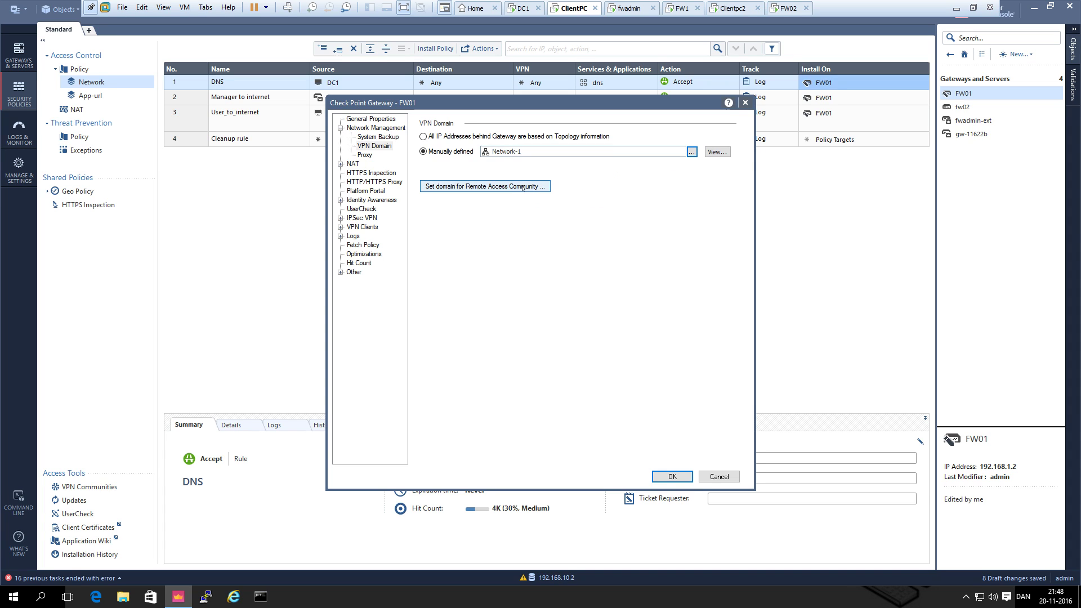
- Accept FW01's traditional mode IKE properties with Public Key Signatures authentication, and save the gateway
click(361, 218)
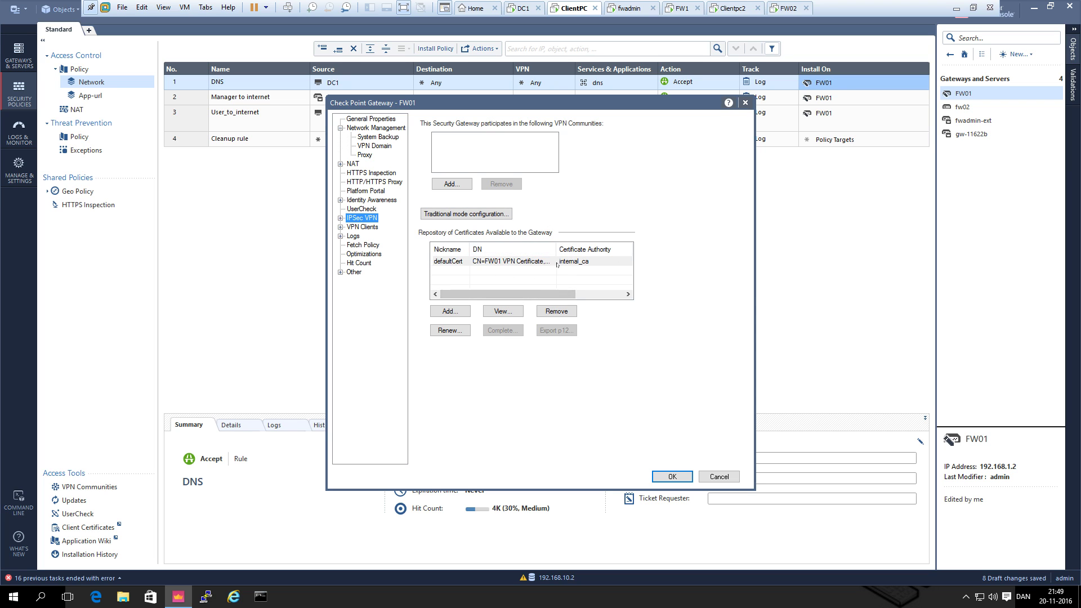
click(466, 214)
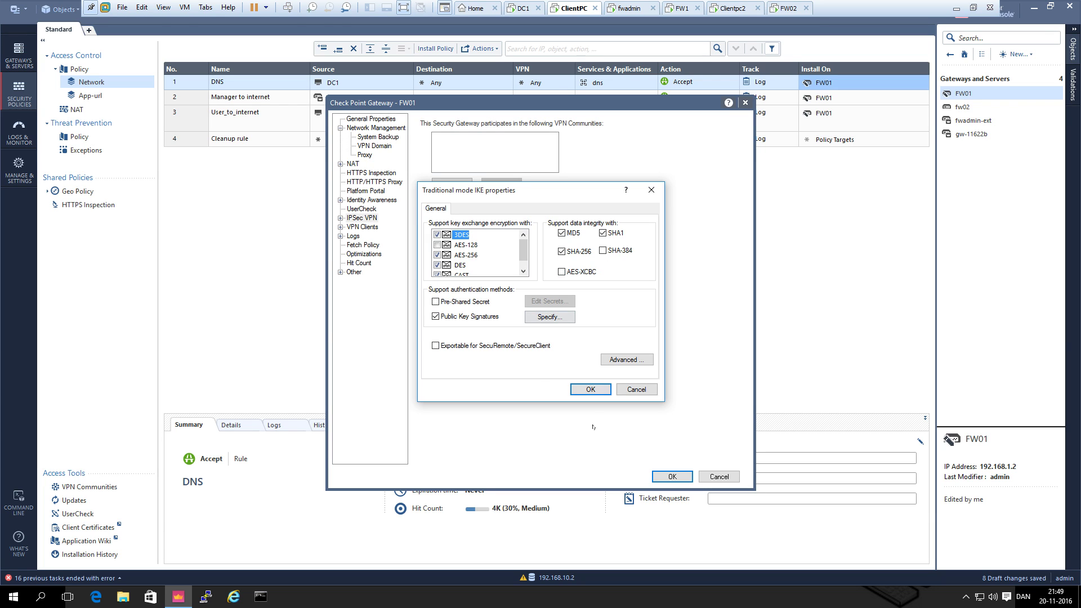
click(589, 393)
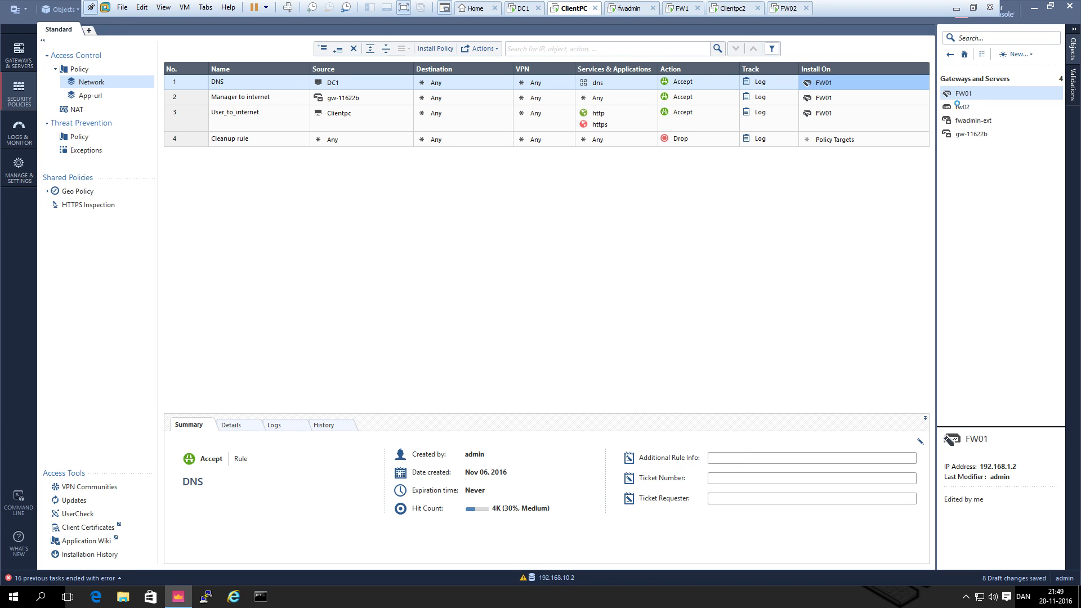
- Open the fw02 gateway's properties and enable its IPSec VPN blade
click(962, 107)
double_click(962, 107)
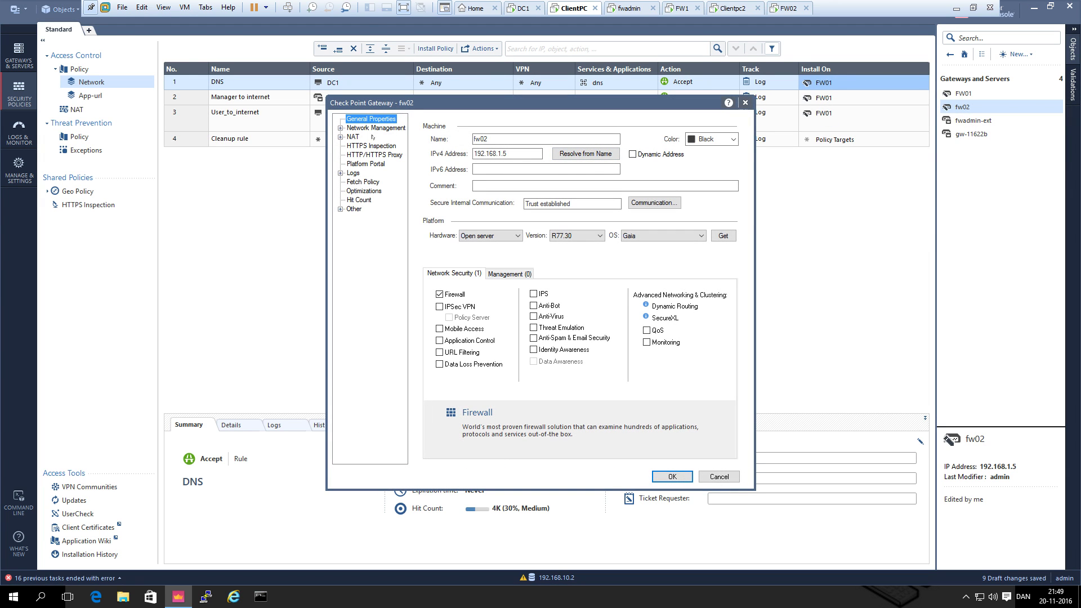
click(439, 306)
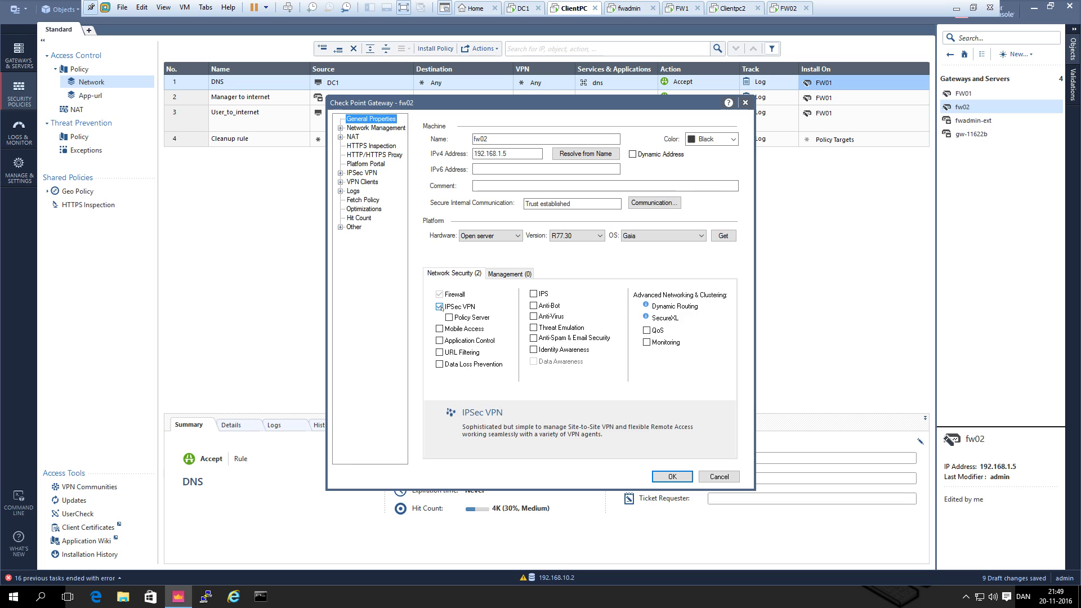
- Set fw02's VPN domain to manually defined and choose Network-2 as the domain
click(342, 129)
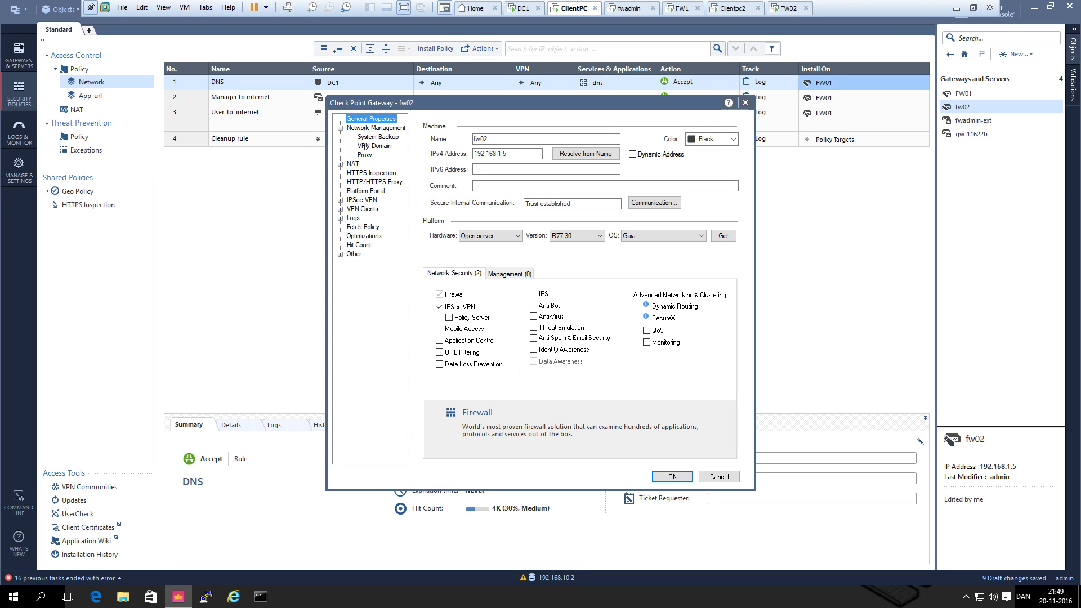
click(366, 146)
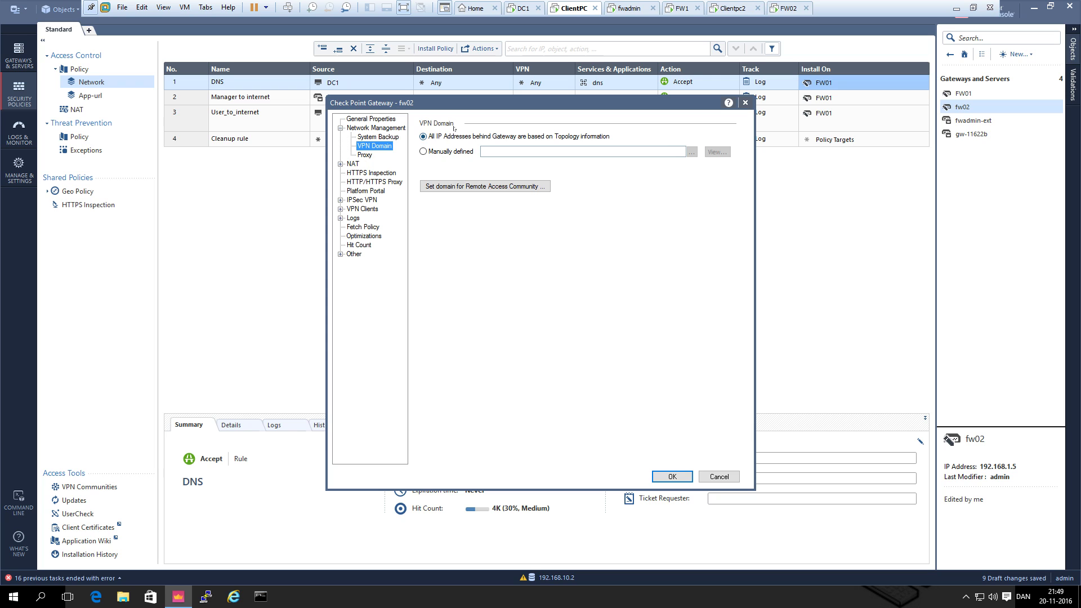
click(451, 151)
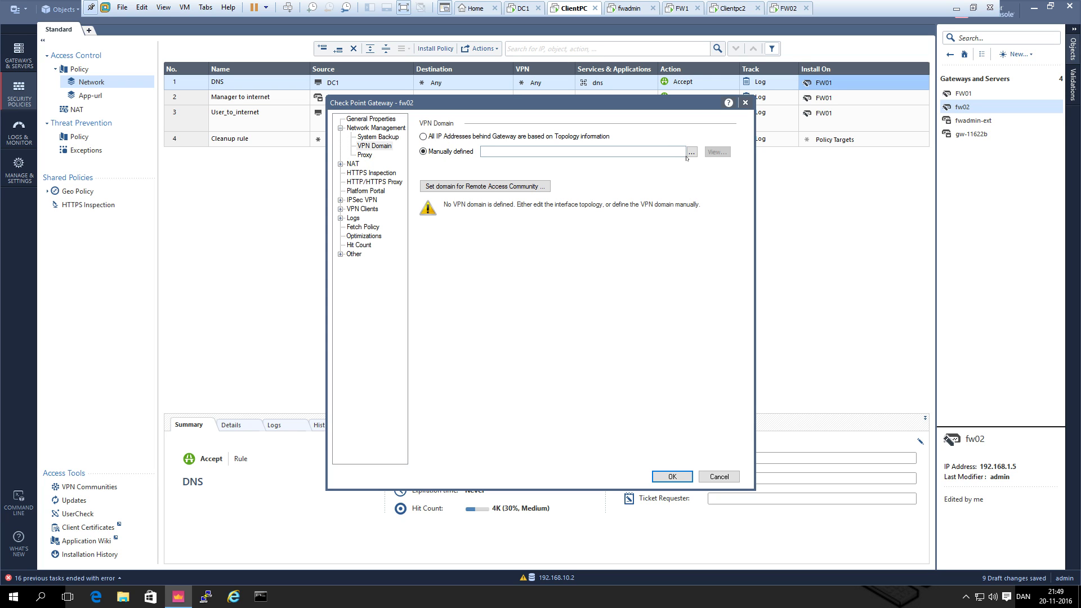
click(692, 152)
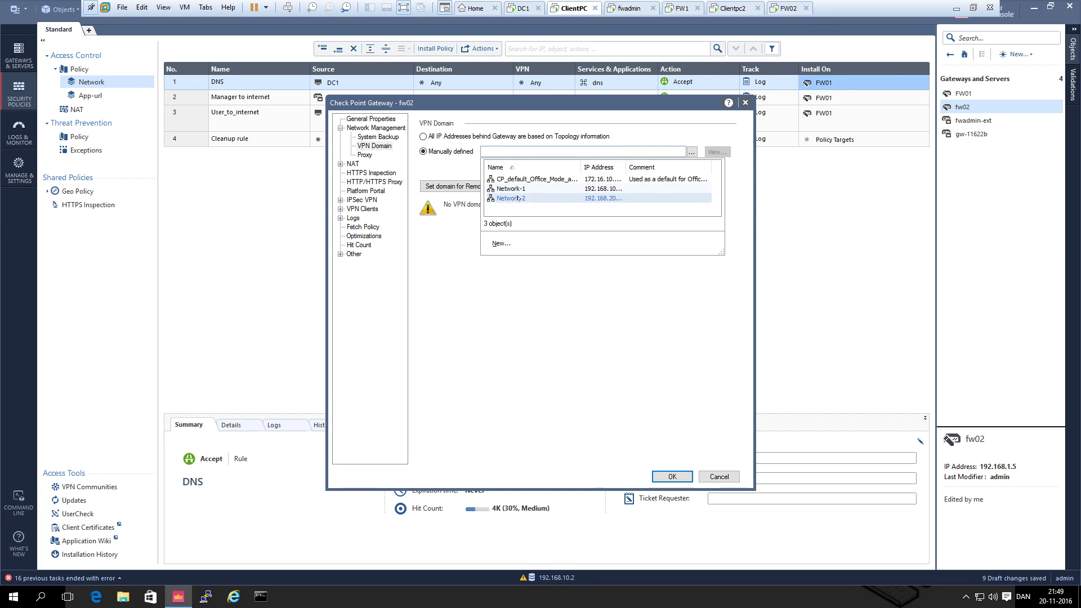
click(495, 200)
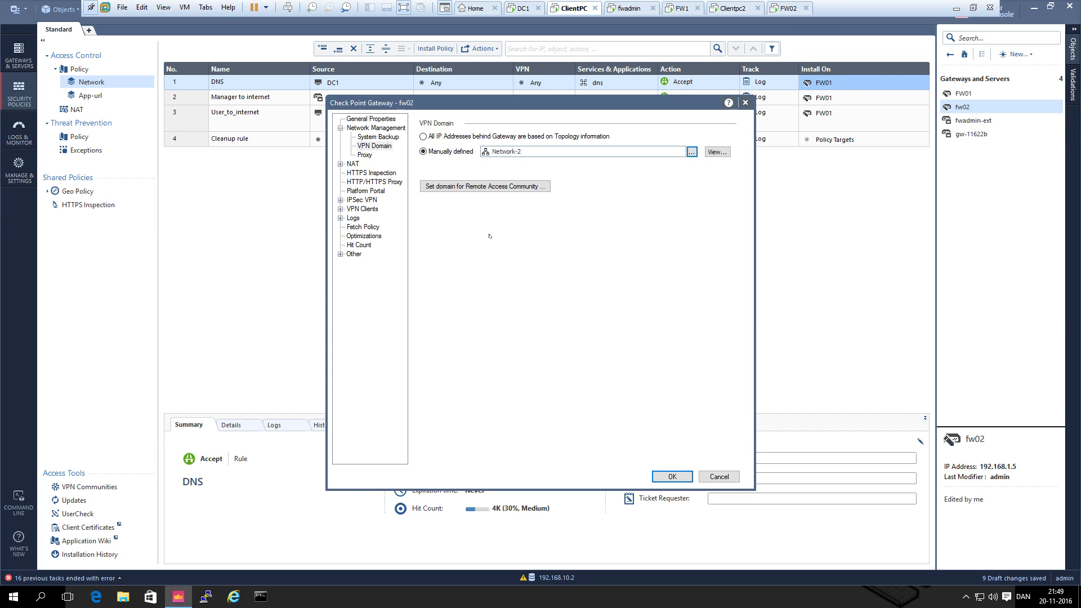
- Enable Public Key Signatures authentication in fw02's traditional mode IKE properties, and save the gateway
click(350, 201)
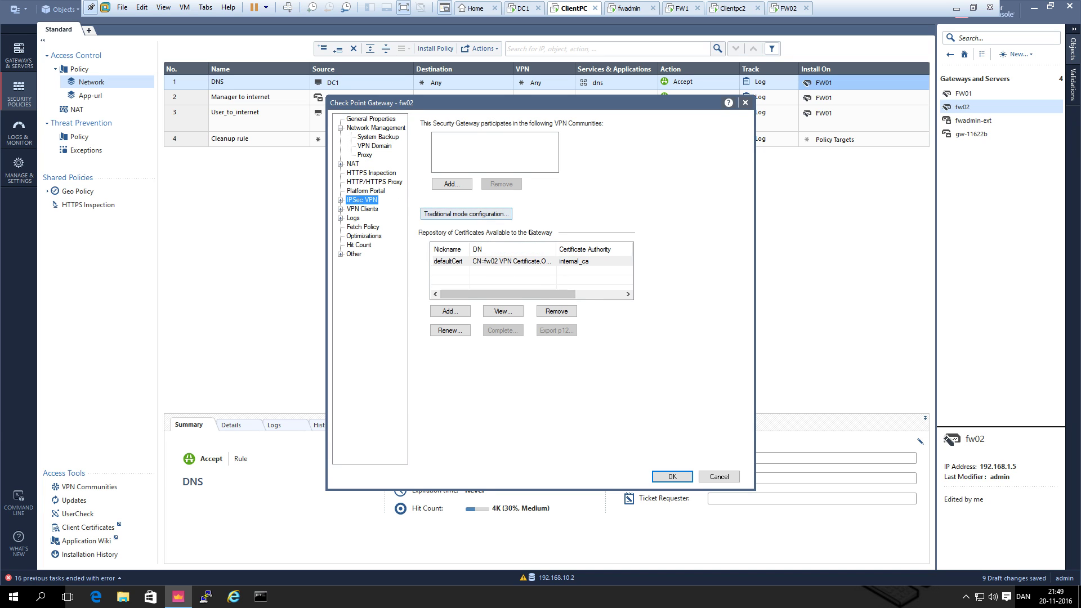
click(490, 218)
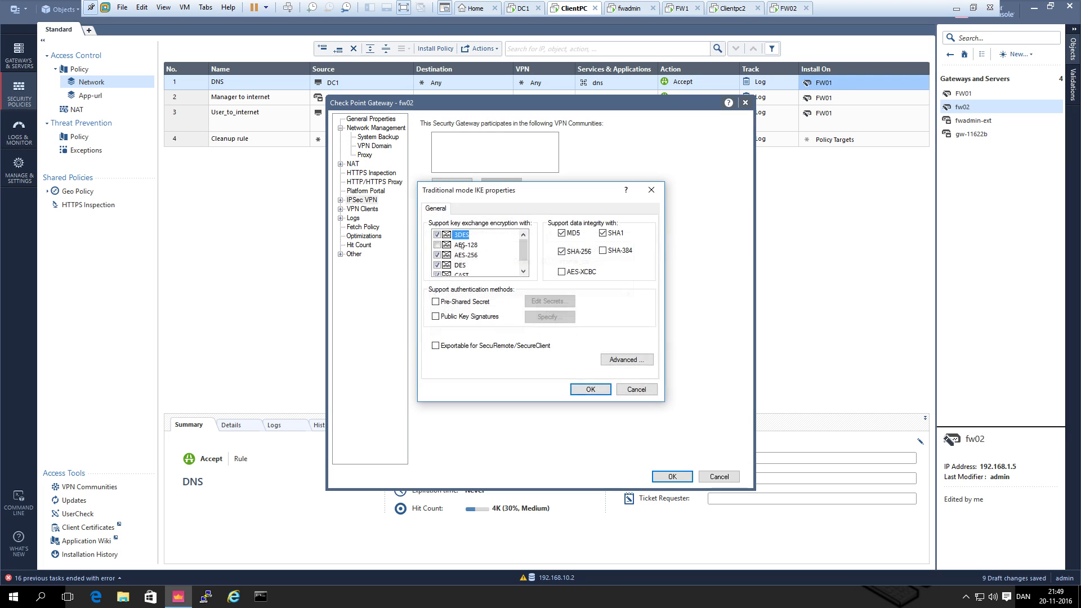
click(590, 390)
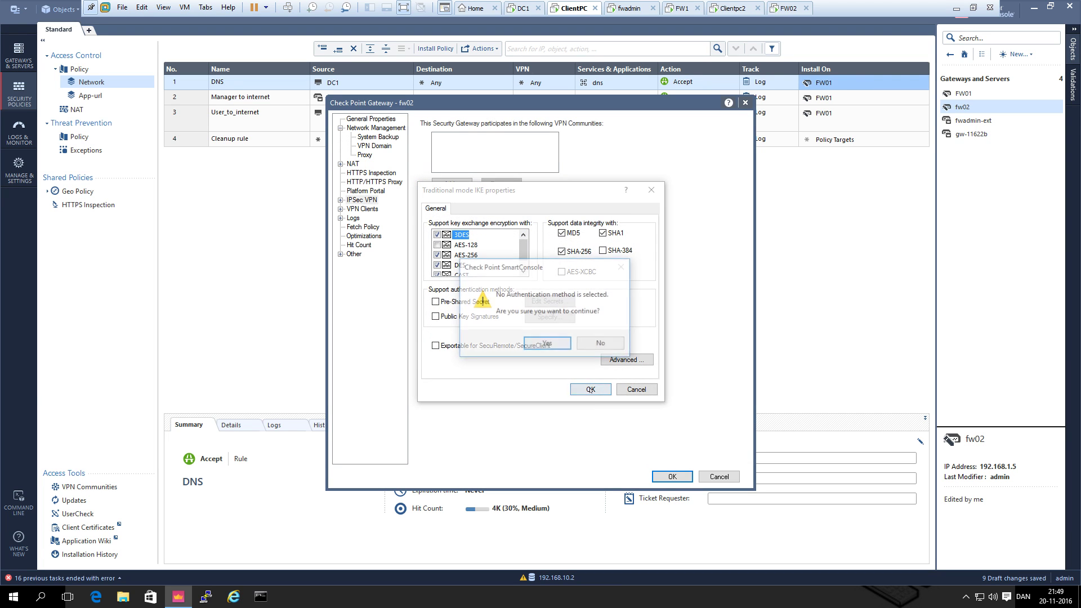
click(601, 345)
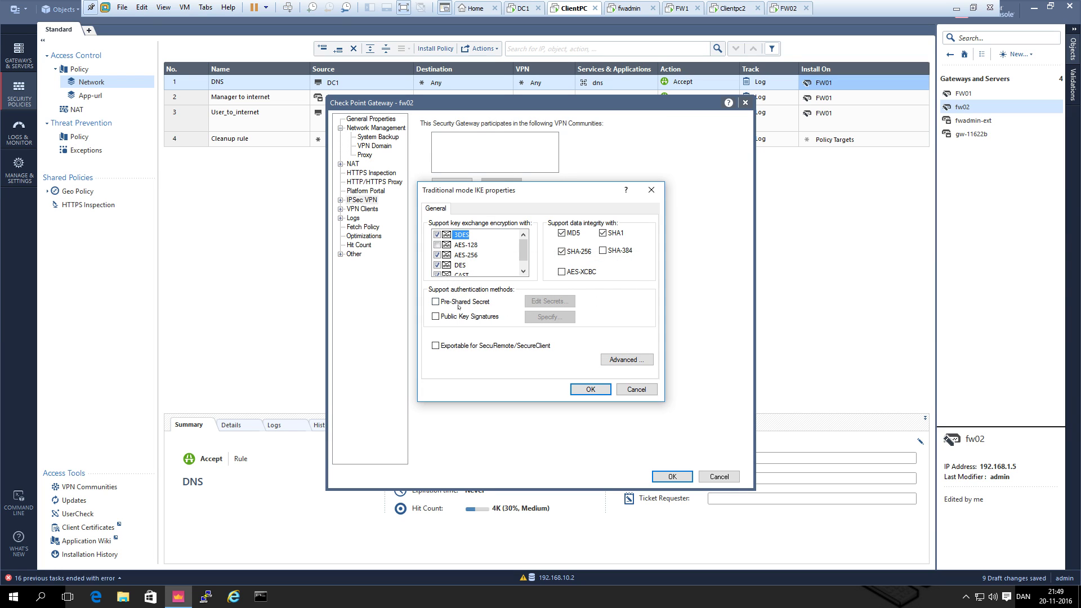
click(436, 316)
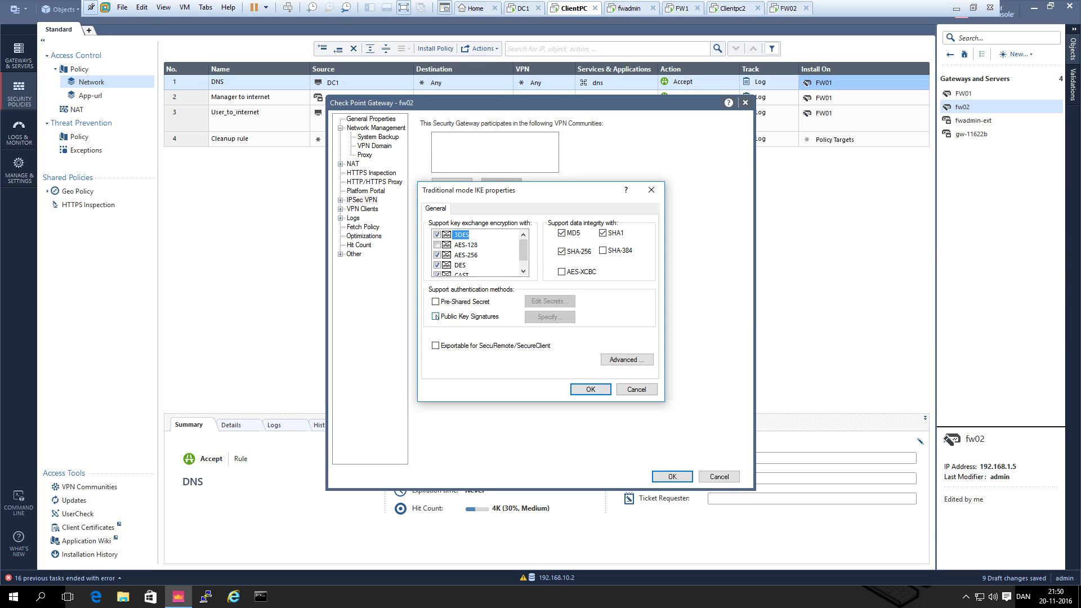
click(591, 389)
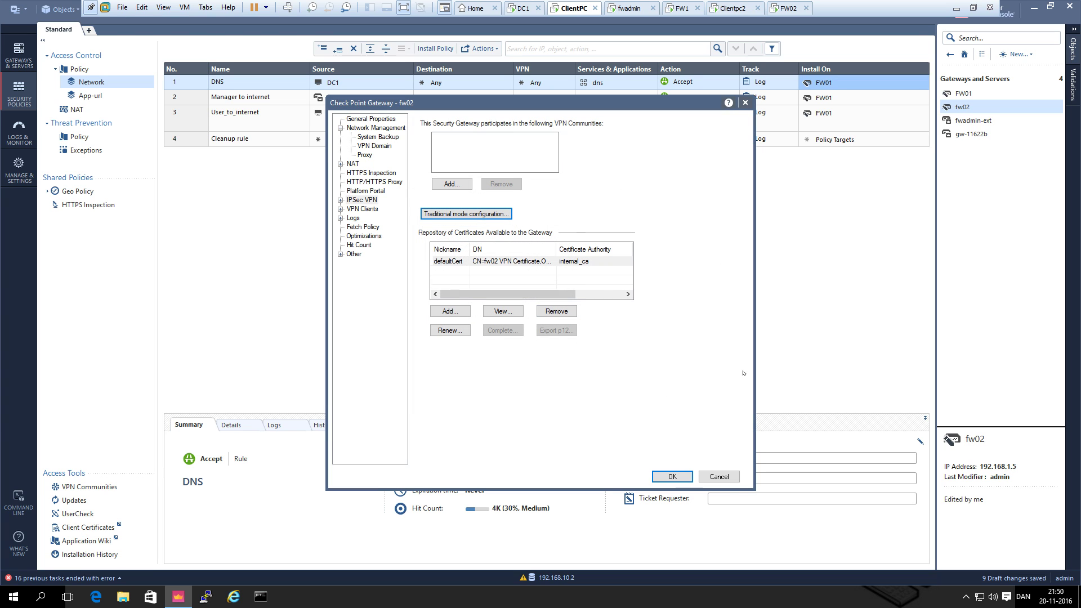
click(672, 477)
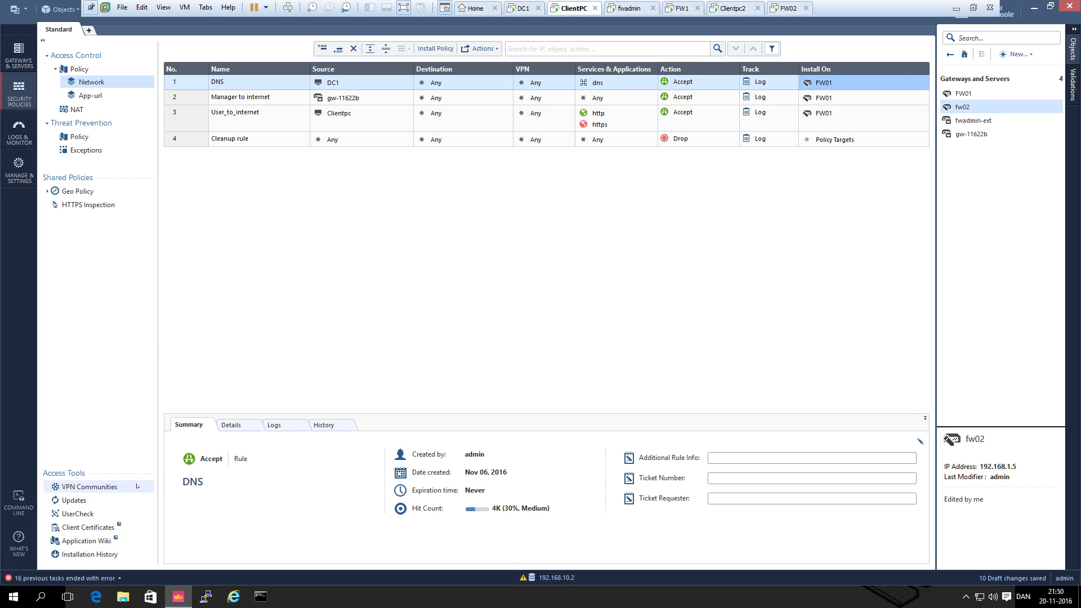
- Start a new star community in VPN Communities and name it My_VPN
click(111, 492)
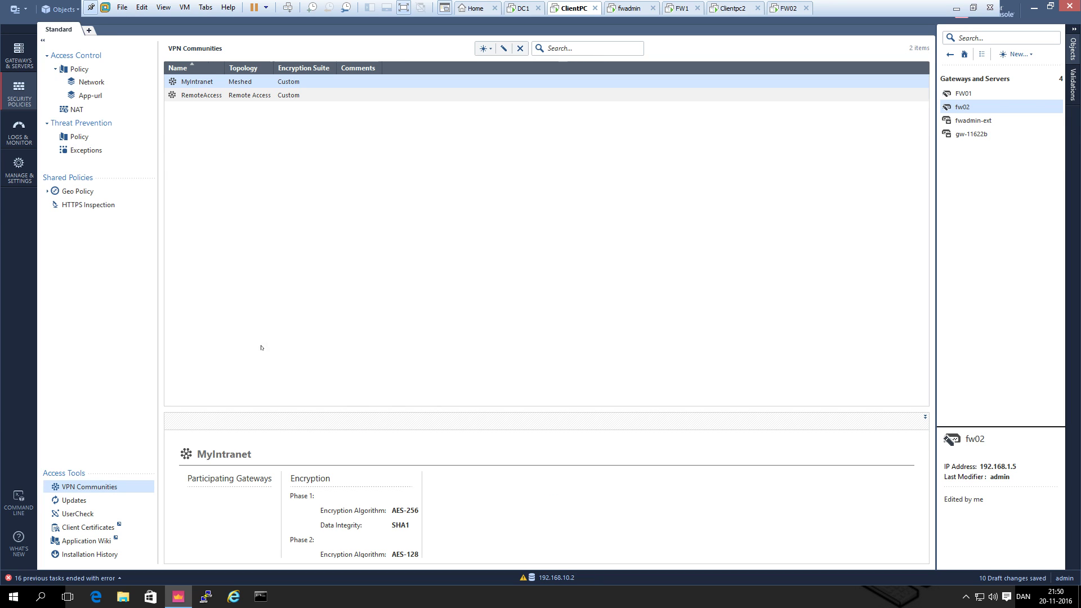
click(491, 49)
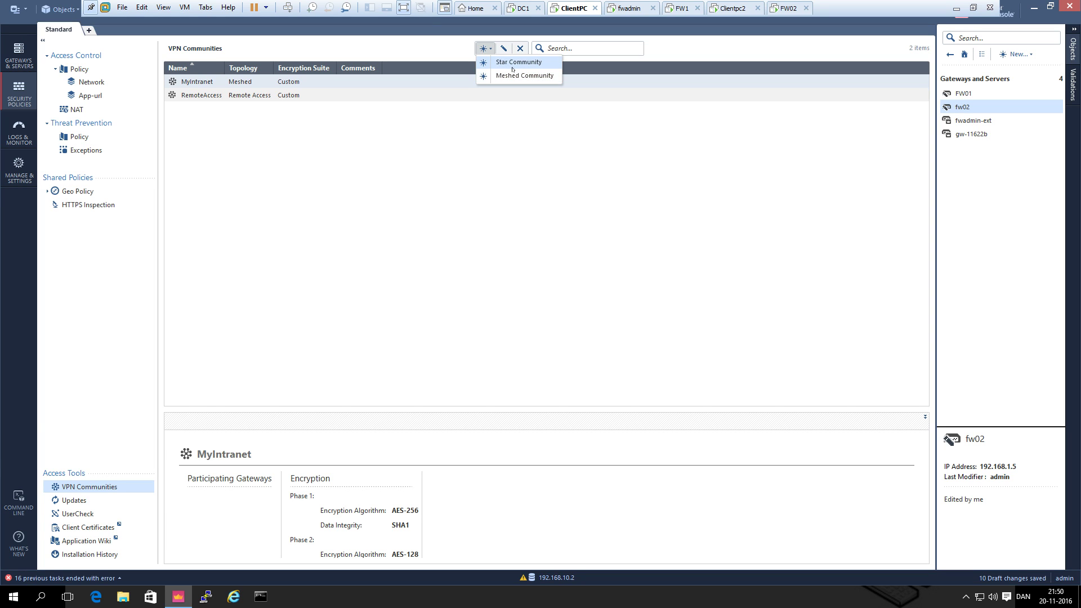
click(513, 69)
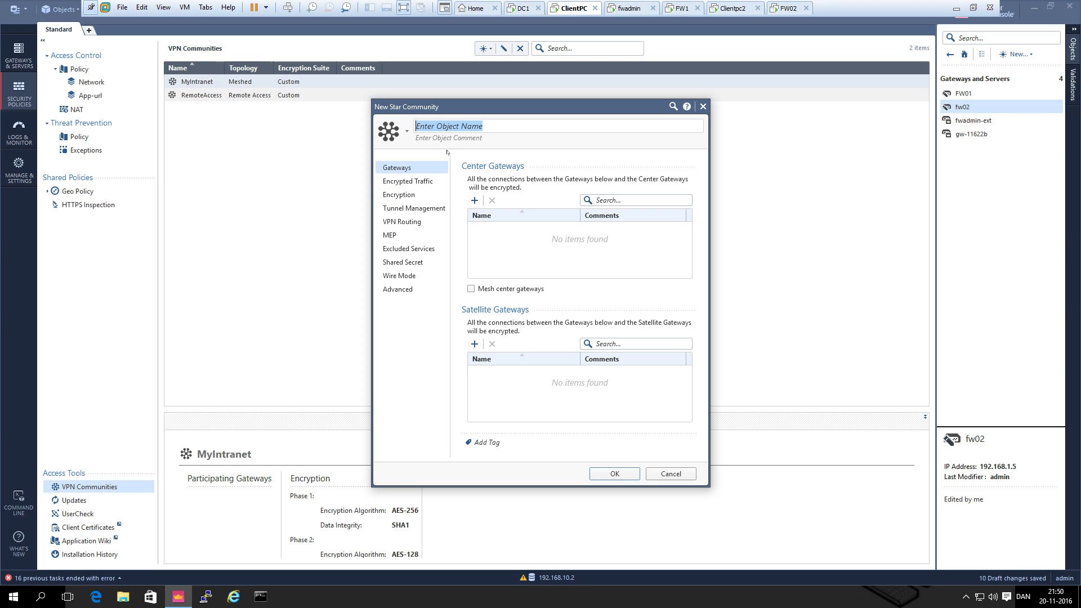
text(NY)
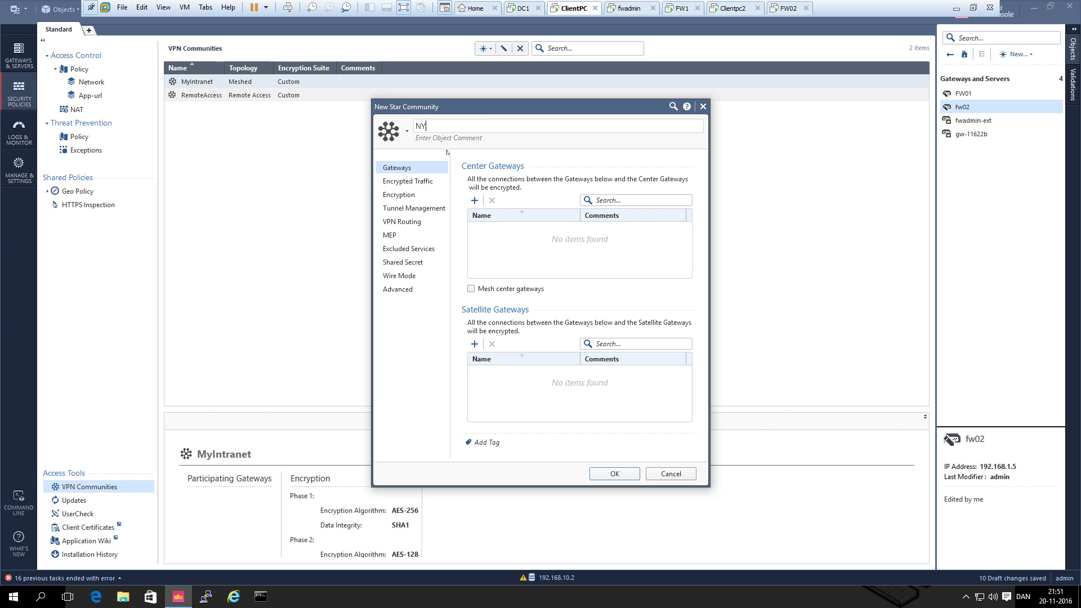
key(BackSpace)
key(BackSpace)
text(My_VPN)
- Add FW01 as the center gateway and fw02 as the satellite gateway of the My_VPN community
click(475, 202)
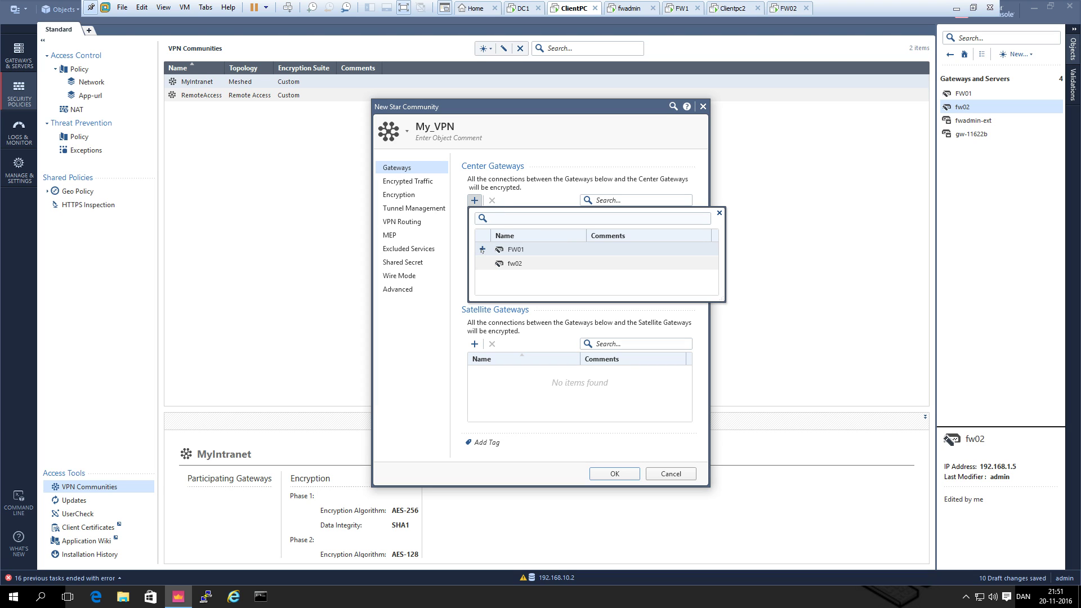
click(482, 249)
click(719, 213)
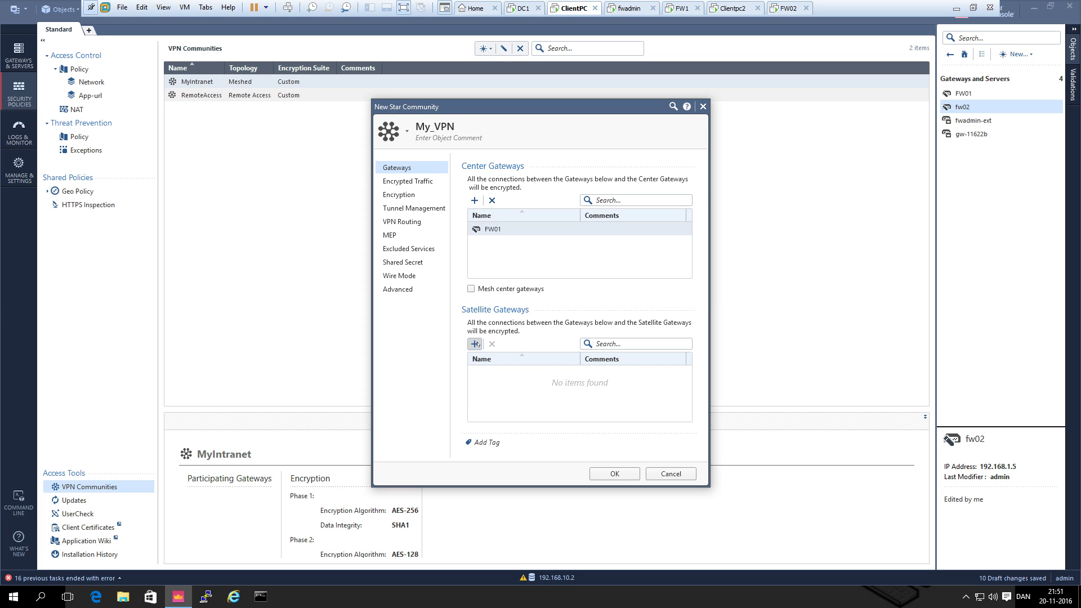
click(474, 344)
click(486, 392)
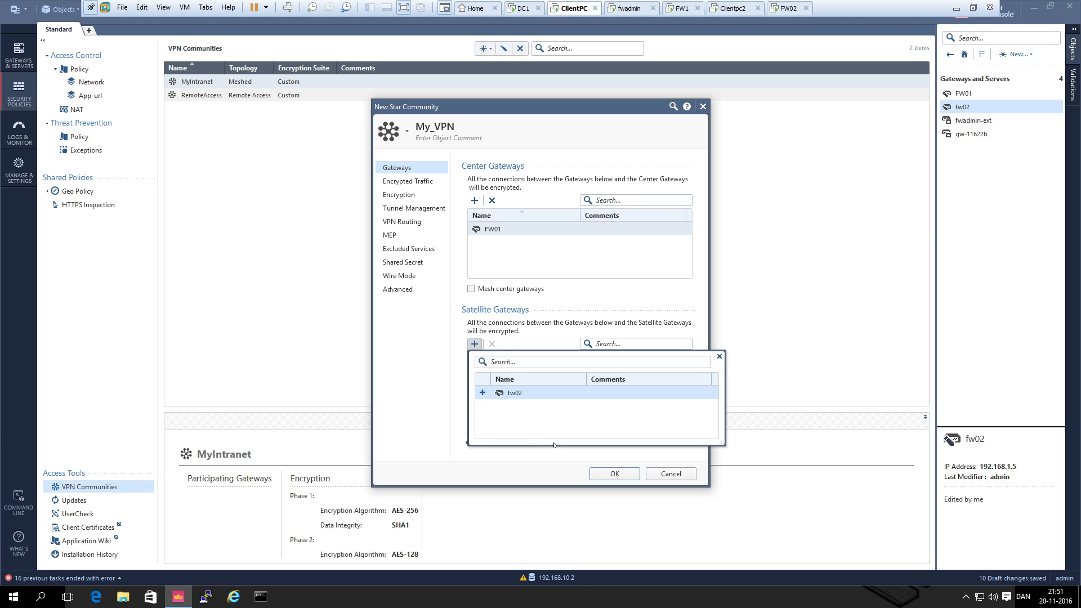
click(482, 393)
click(719, 356)
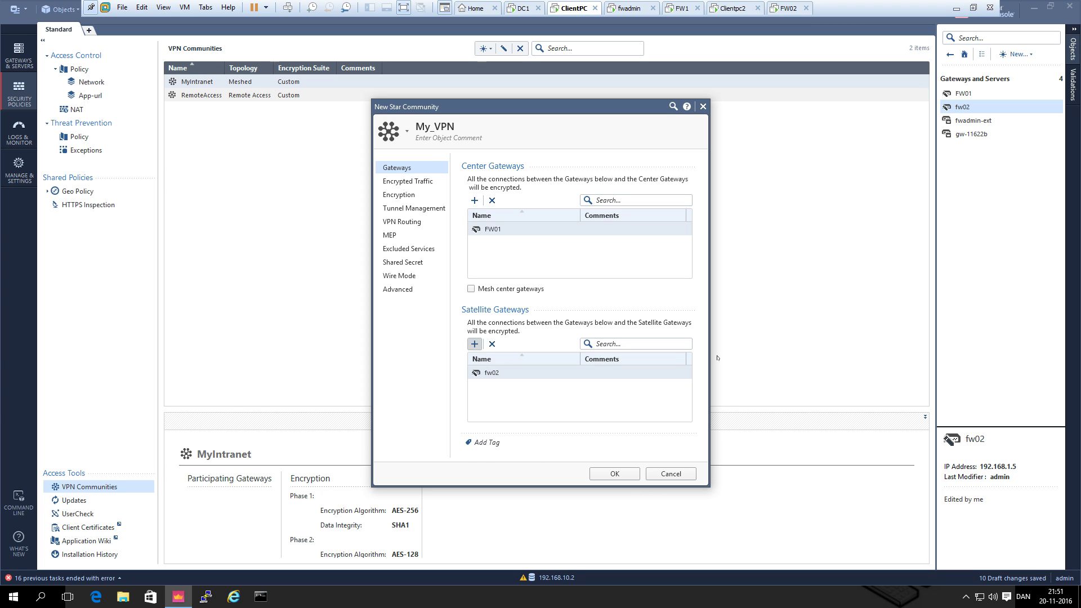
- Set My_VPN's IKE Phase 2 encryption algorithm to AES-256, and open the community's tunnel management settings
click(397, 186)
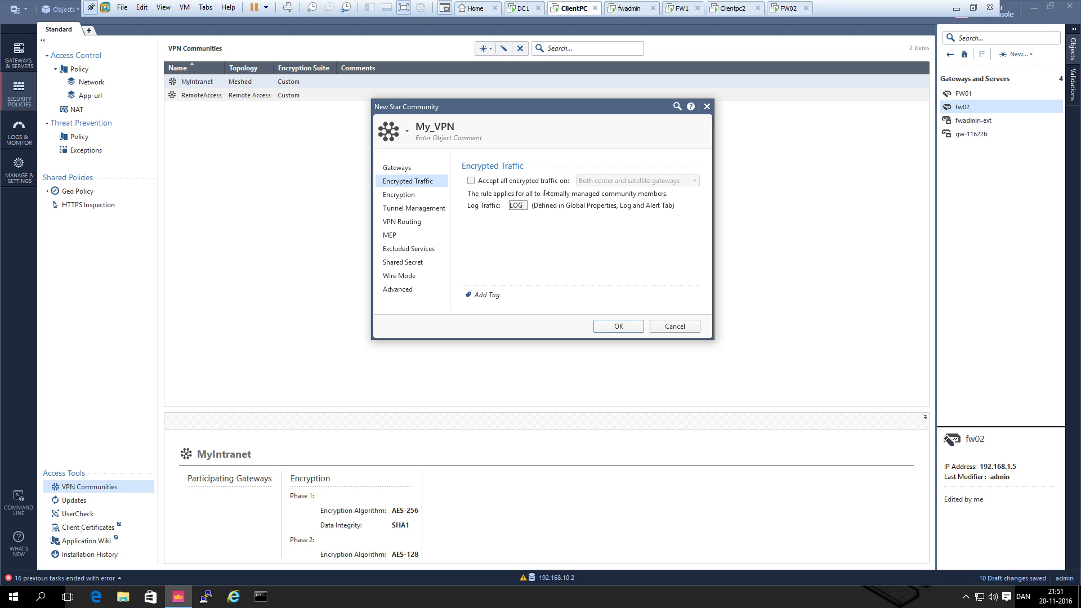
click(399, 194)
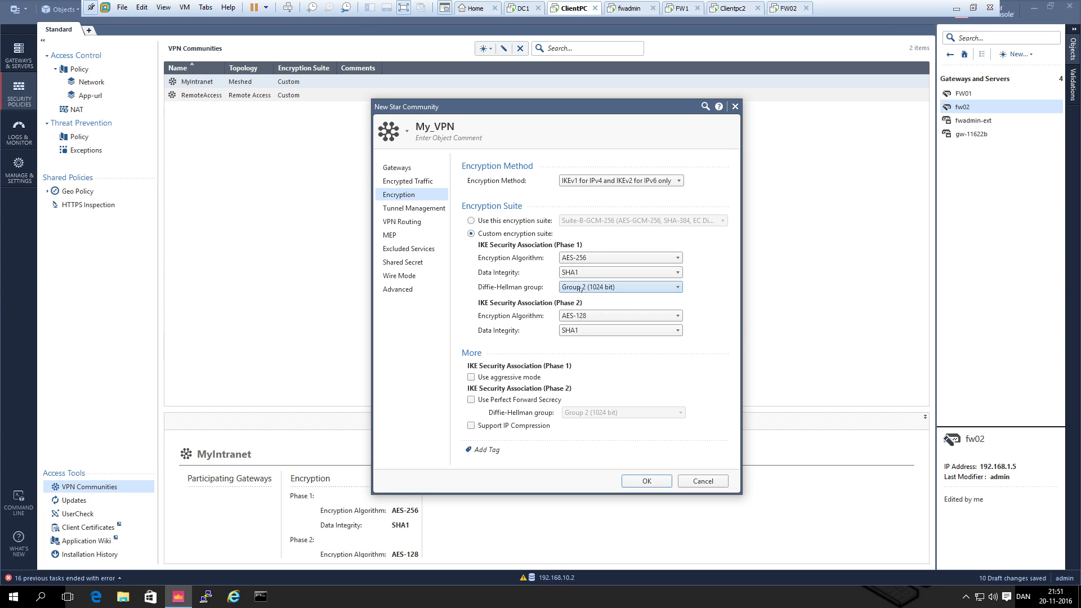
click(567, 316)
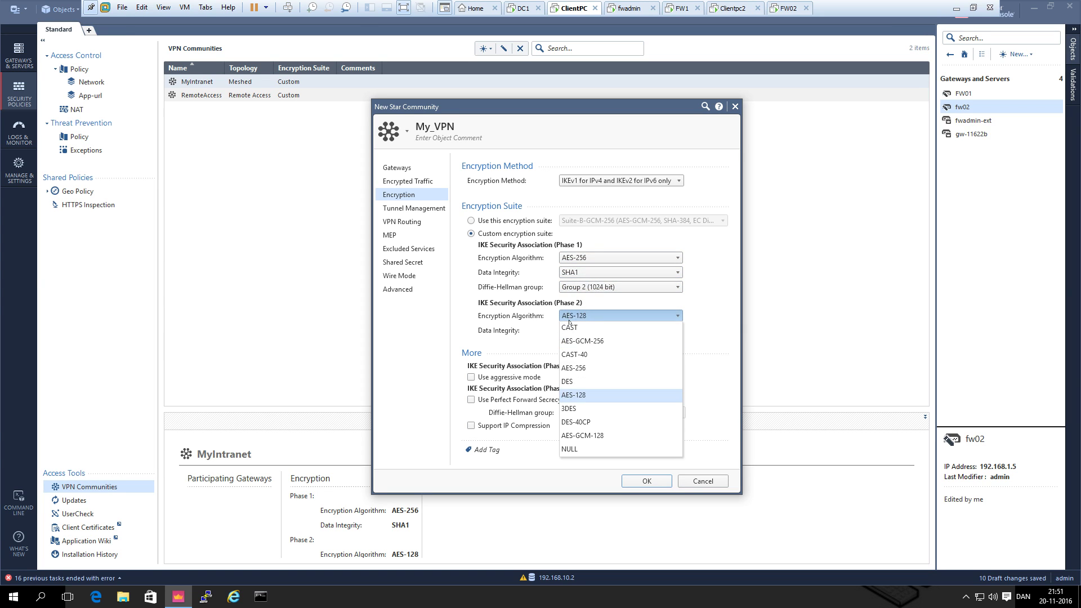
click(580, 368)
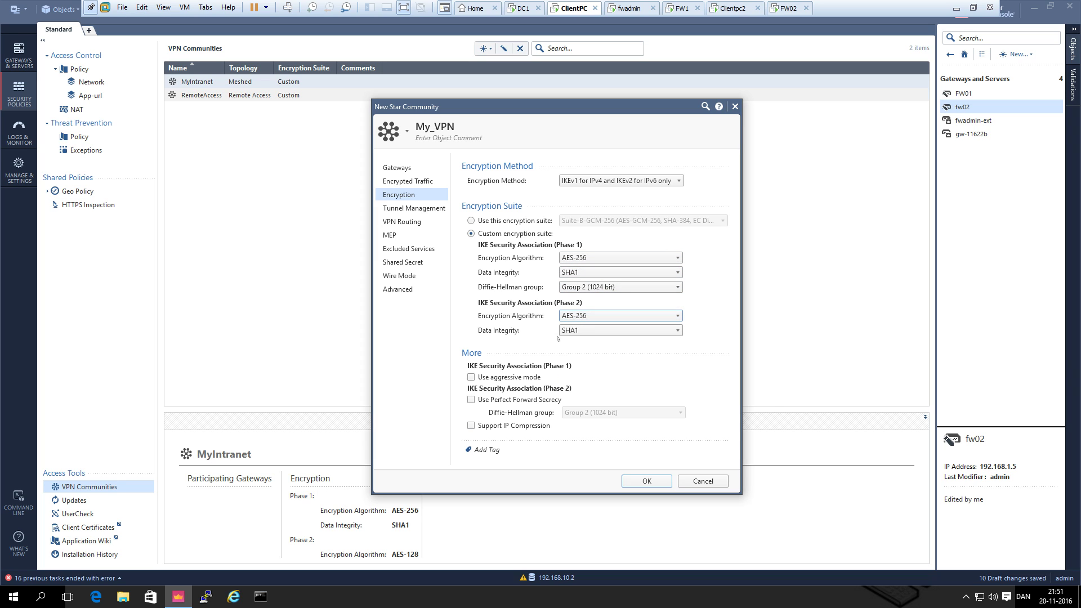
click(416, 209)
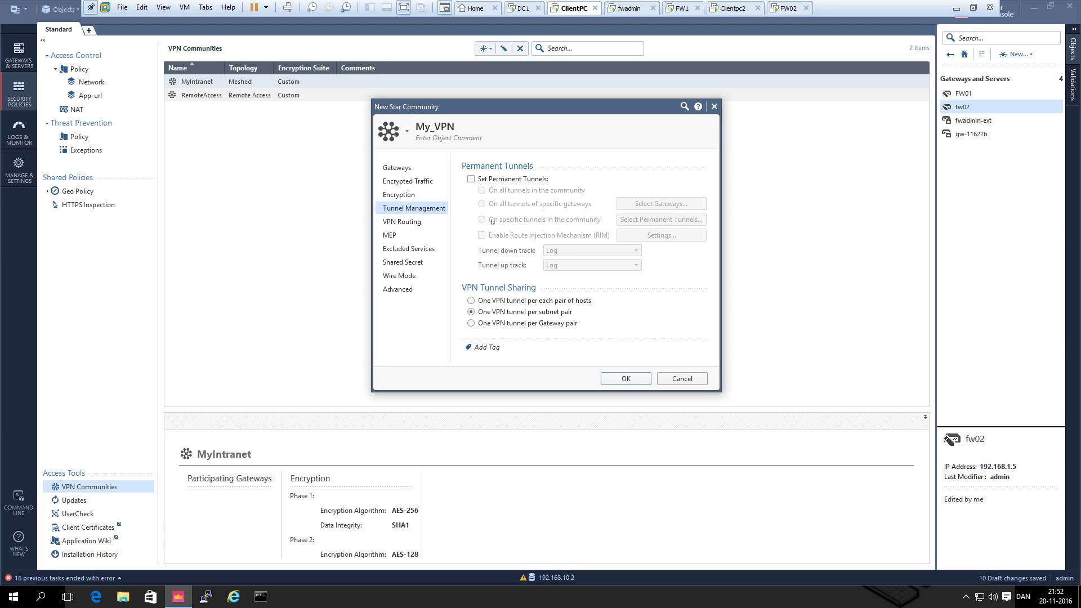
- Review My_VPN's VPN routing and MEP settings, and add IKE to the community's excluded services
click(407, 225)
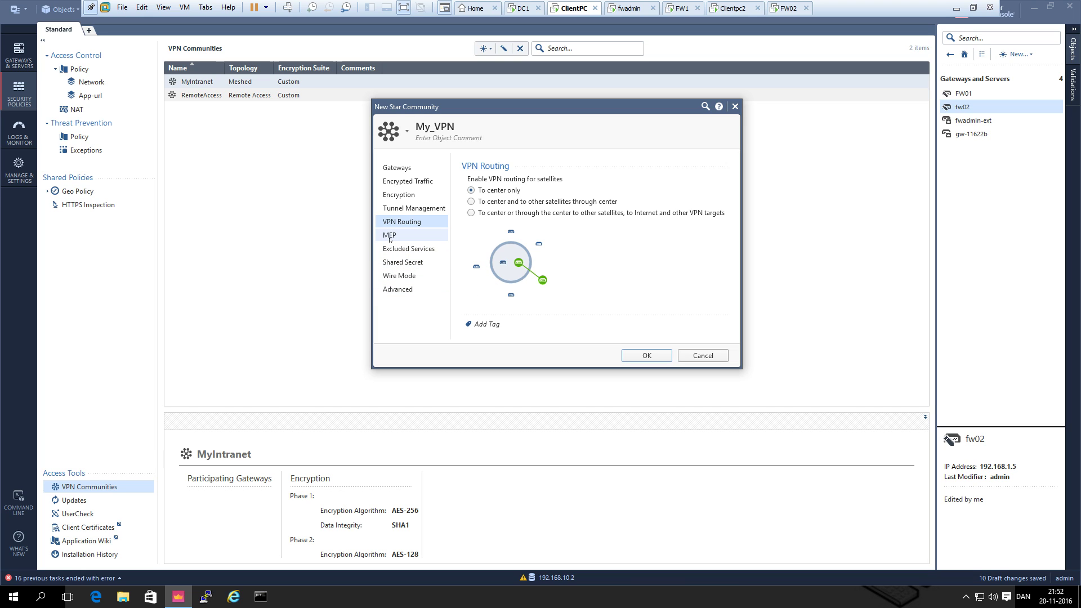
click(393, 236)
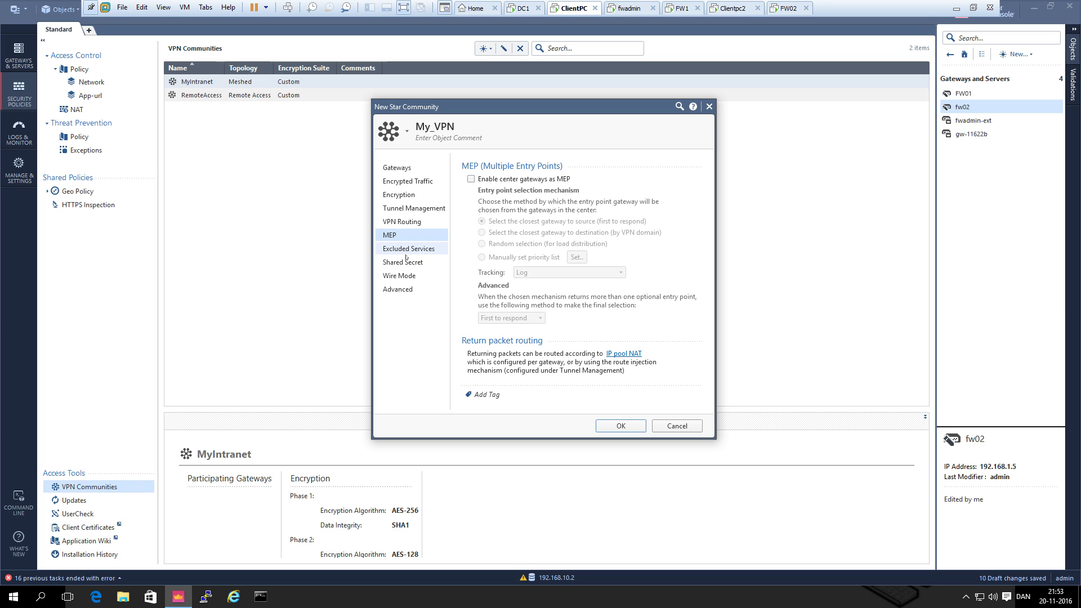
click(409, 248)
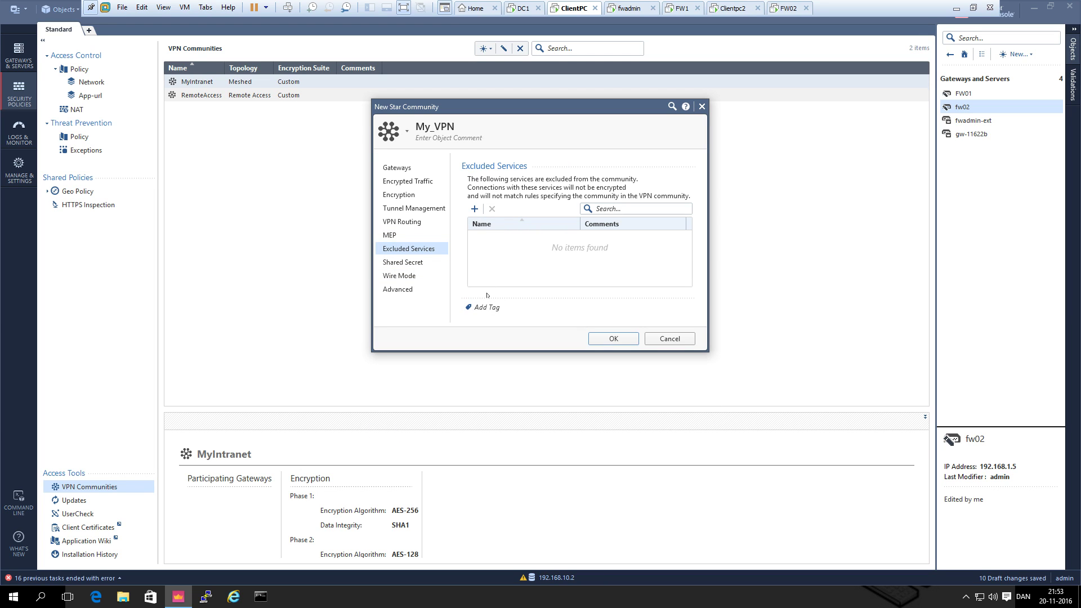
click(474, 209)
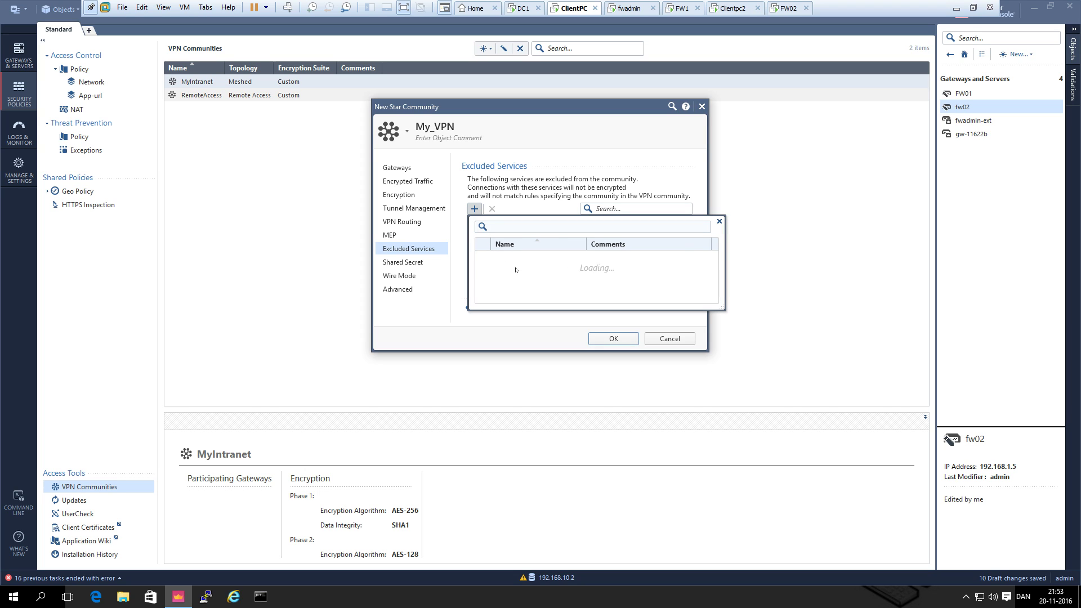
text(ike)
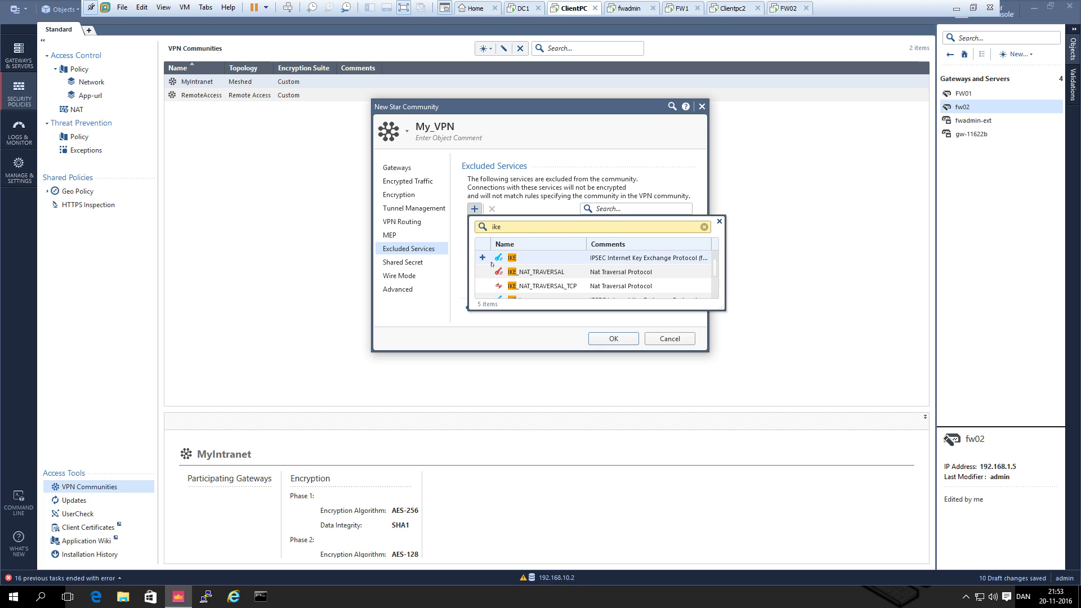
click(483, 258)
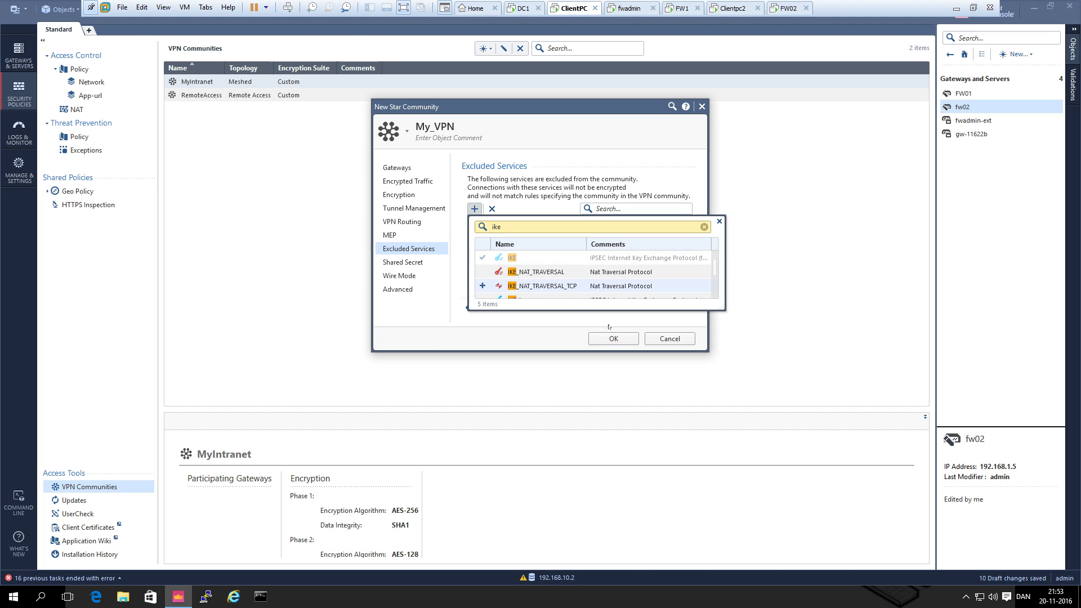
click(719, 222)
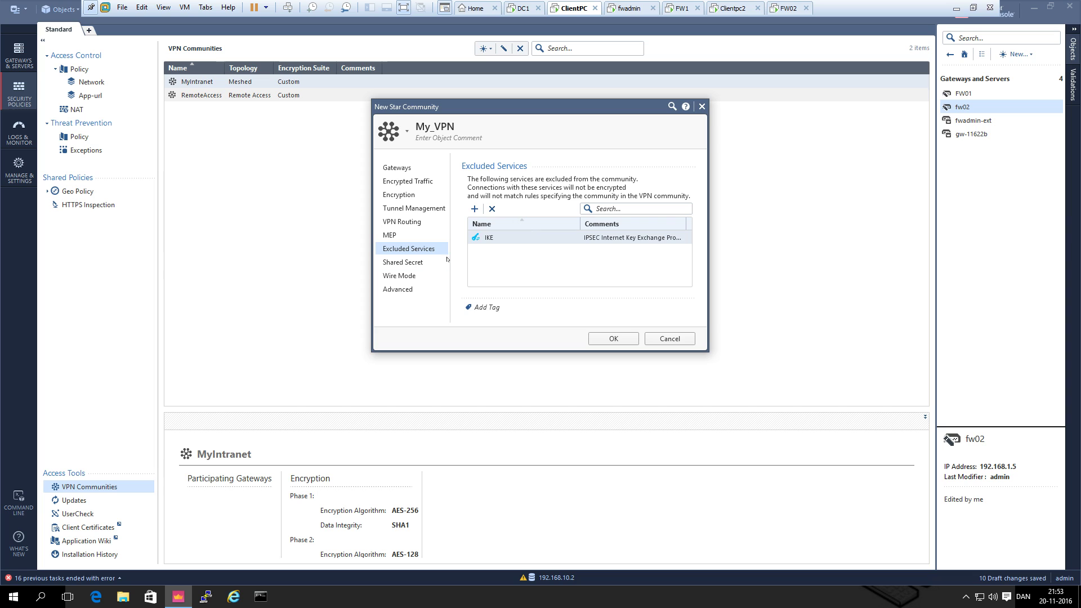
- Disable NAT inside the My_VPN community for both center and satellite gateways, and save the community
click(398, 263)
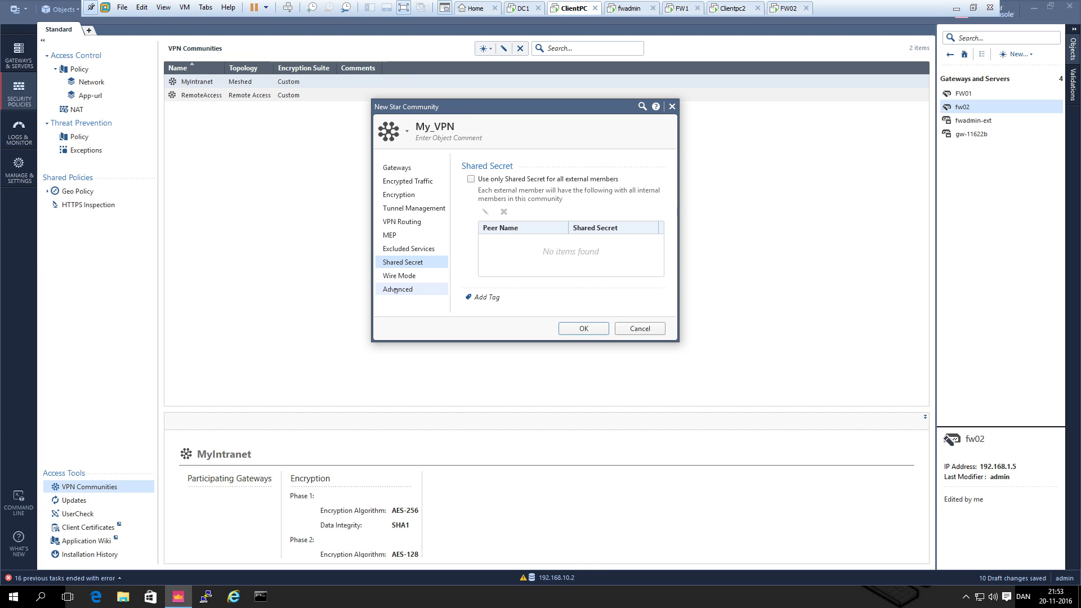
click(397, 290)
click(399, 277)
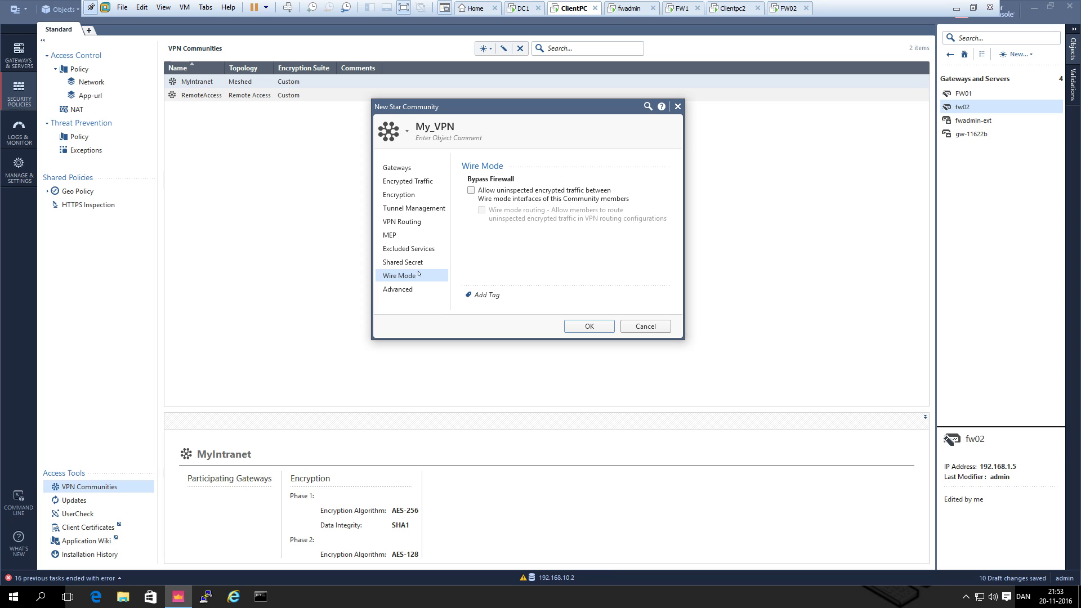
click(408, 292)
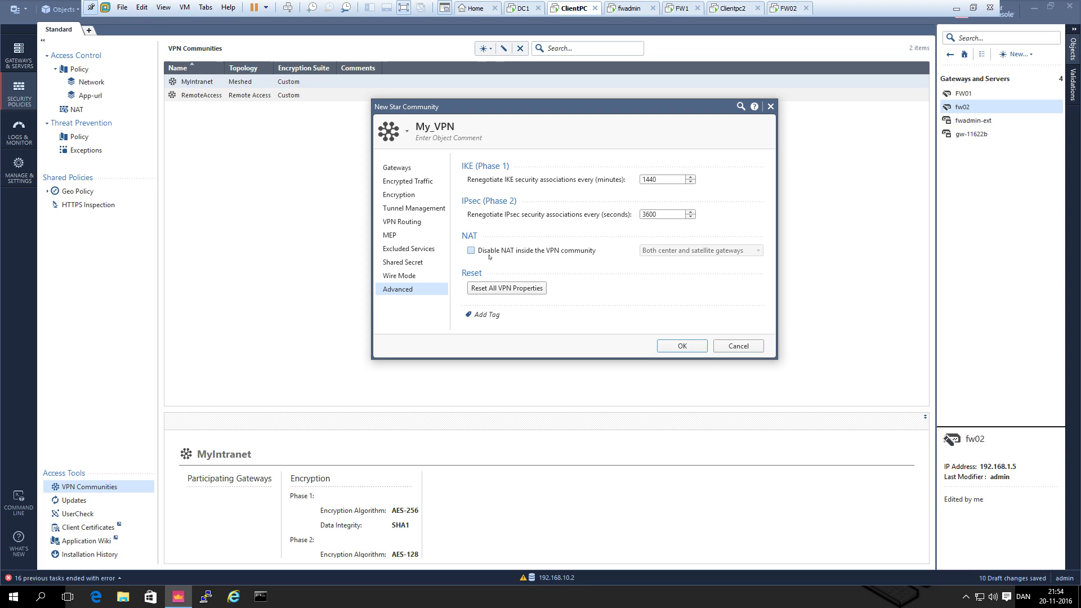
click(501, 254)
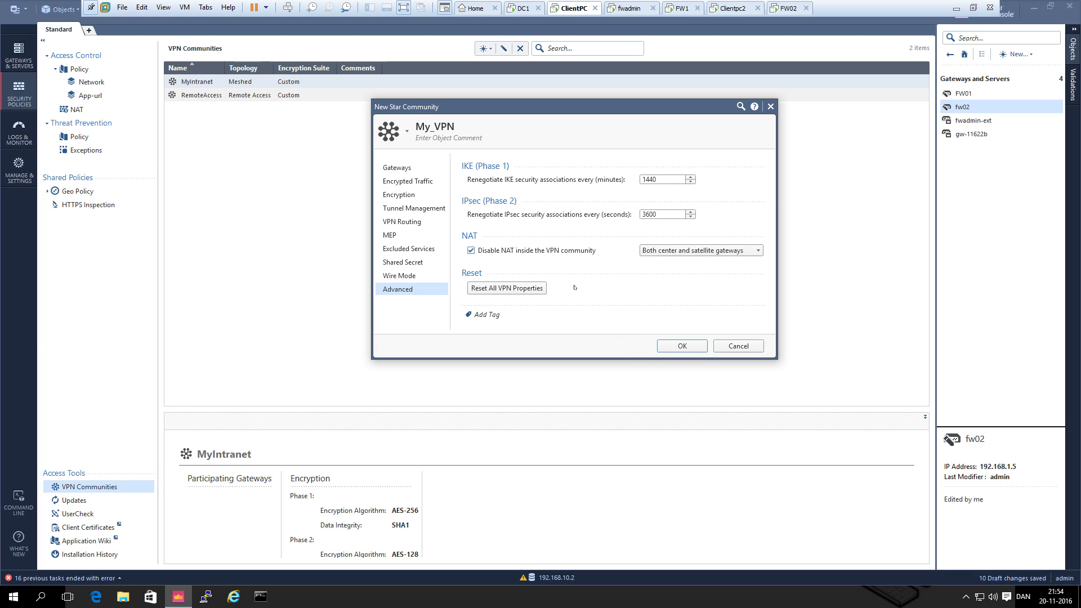
click(681, 346)
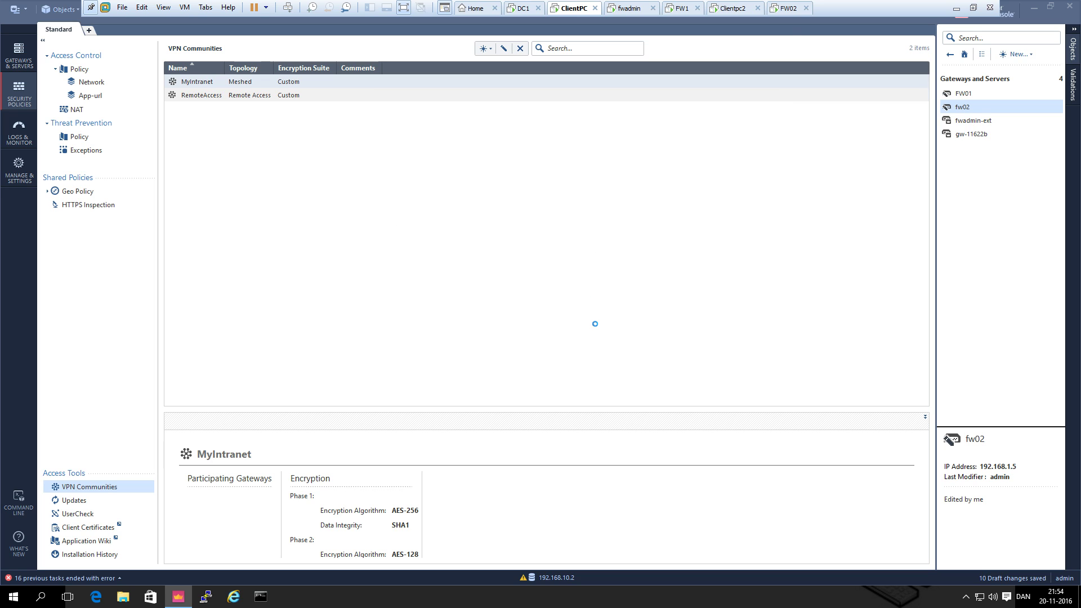
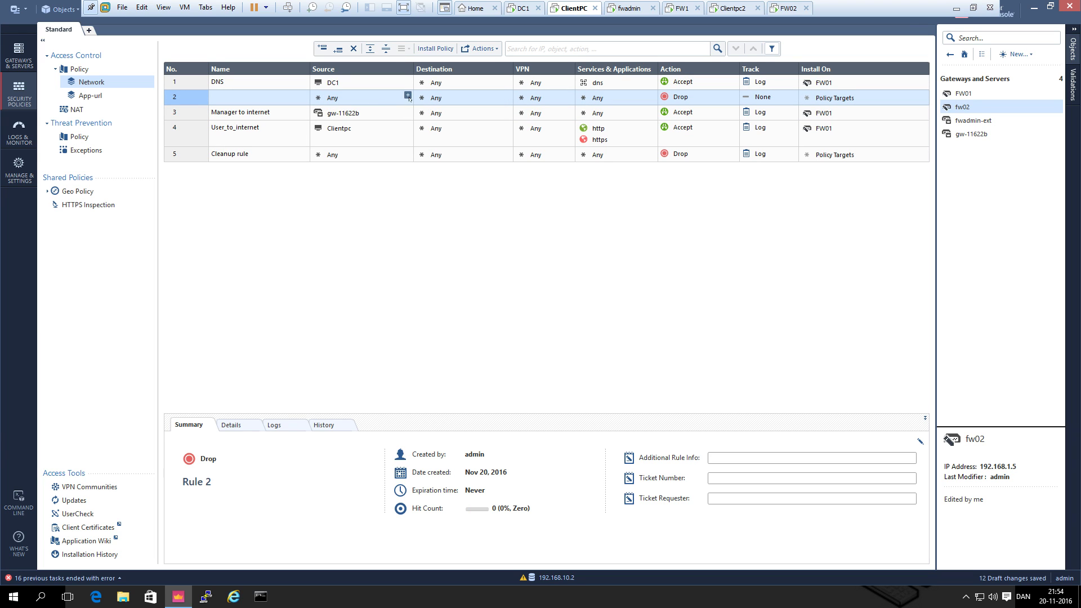
- Add Network-1 and Network-2 as sources of the new, unnamed rule 2 in the Network policy
click(407, 95)
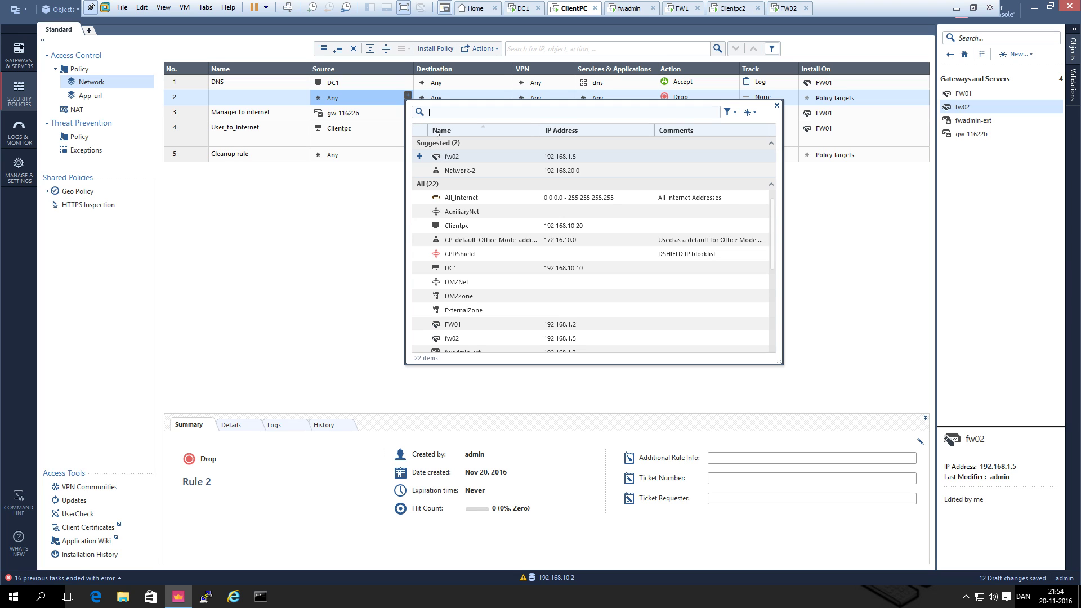
text(net)
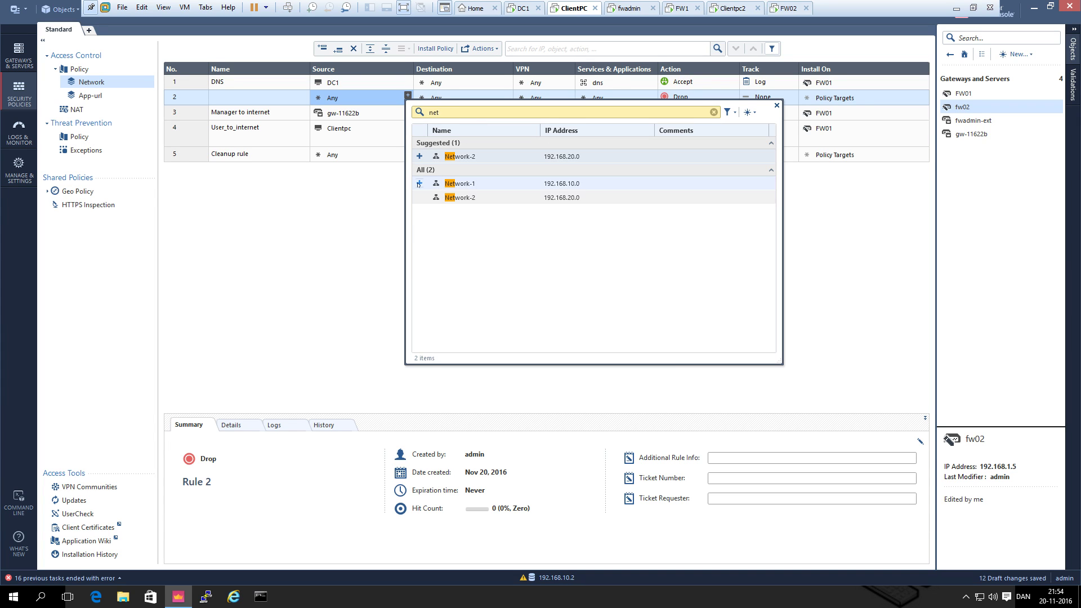
click(420, 184)
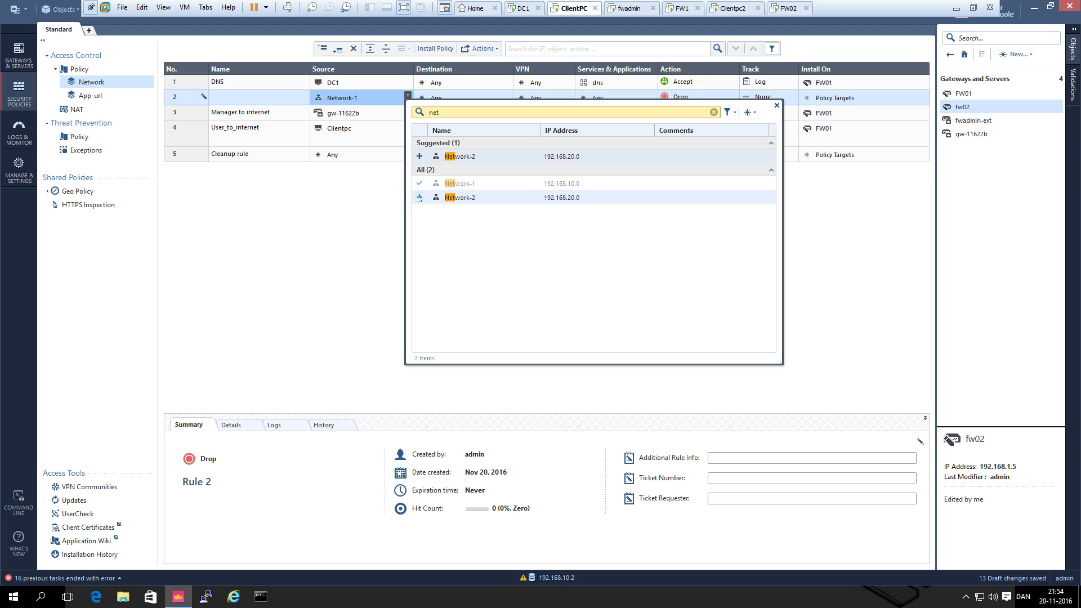
click(420, 198)
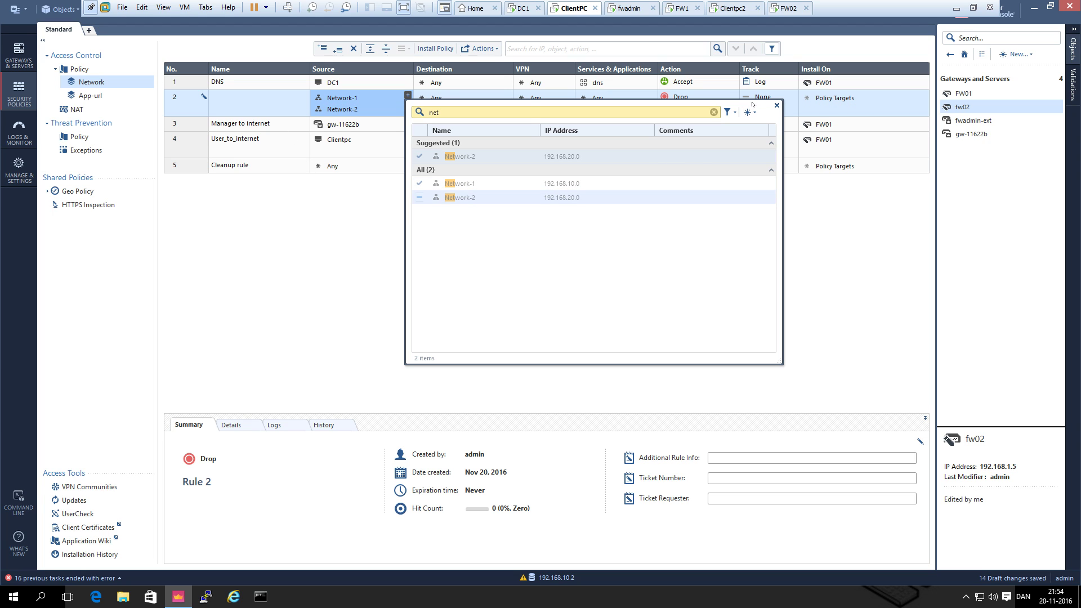
click(777, 105)
- Name rule 2 of the Network policy My VPN
double_click(290, 113)
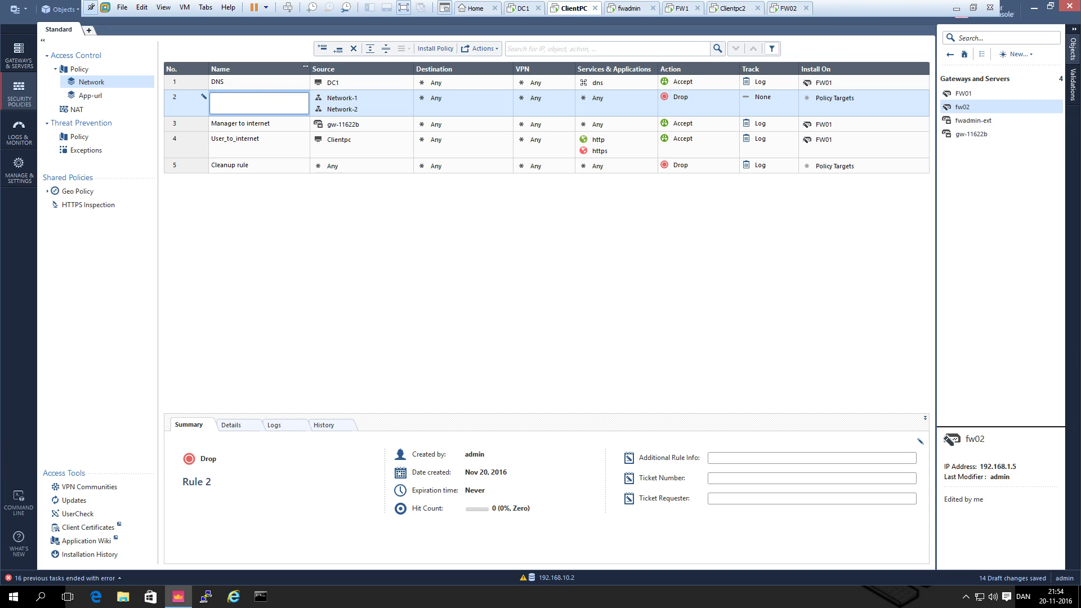
text(M)
key(BackSpace)
text(My VPN)
click(507, 101)
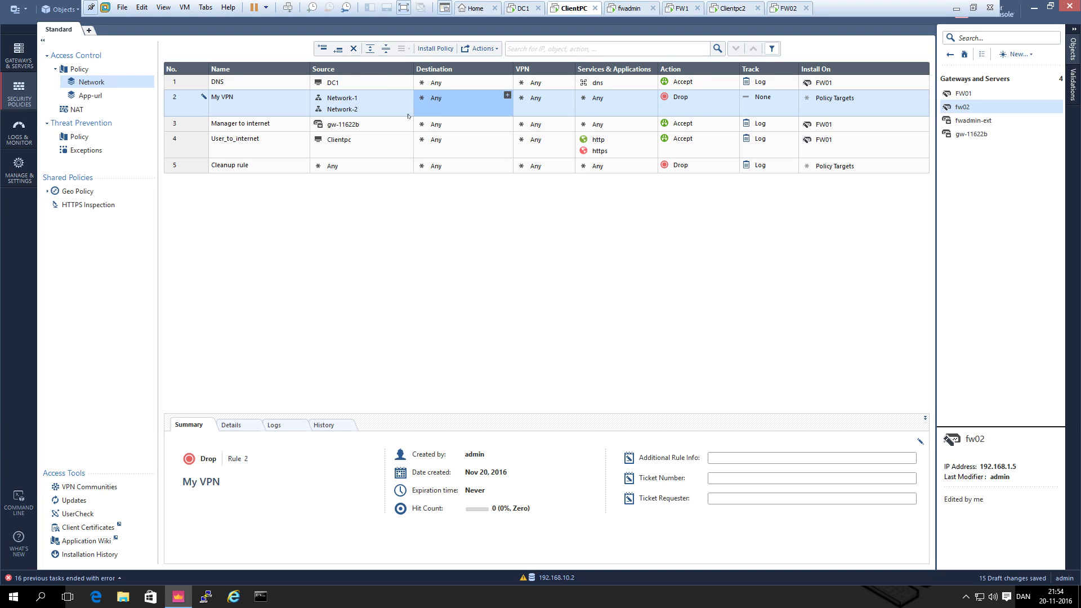
- Copy the My VPN rule's two source networks into its destination, and set its VPN match to All Site-To-Site VPN Communities
click(383, 104)
mouse_move(456, 119)
mouse_down()
mouse_move(471, 100)
mouse_move(450, 109)
mouse_up()
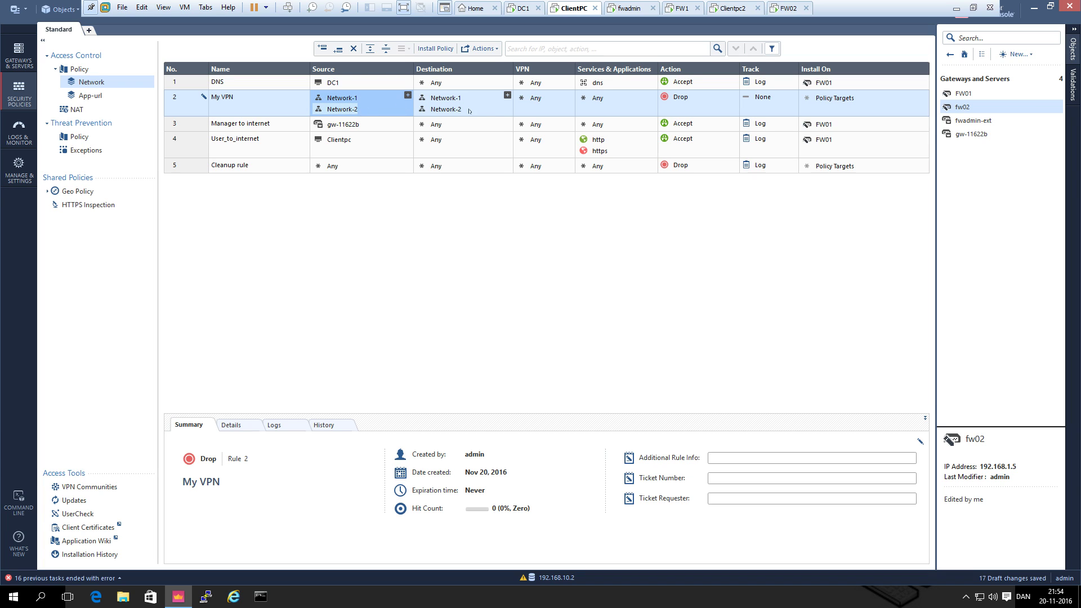
click(539, 101)
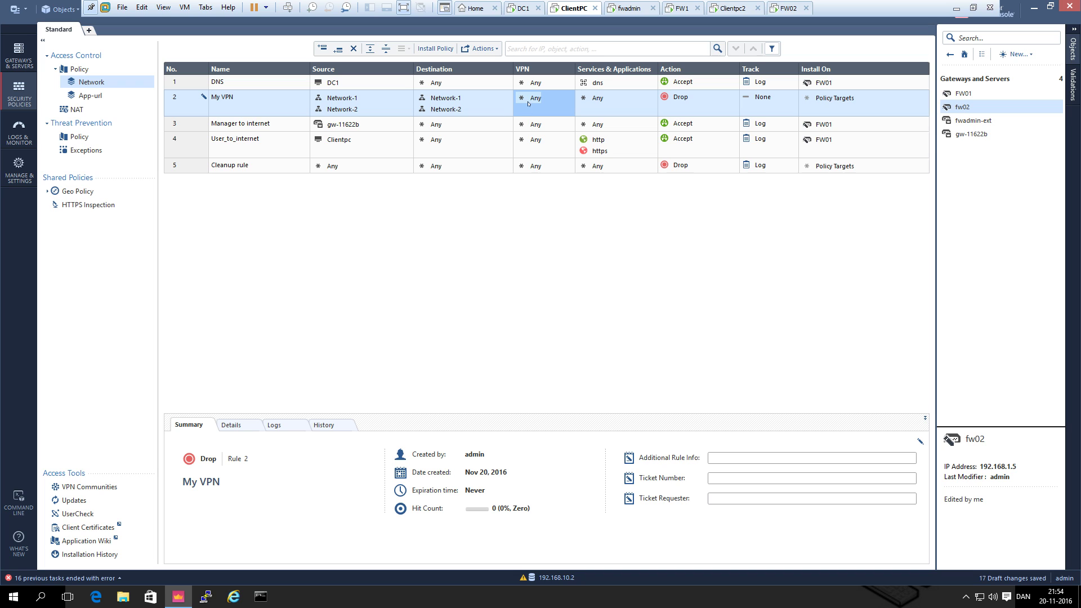
right_click(533, 104)
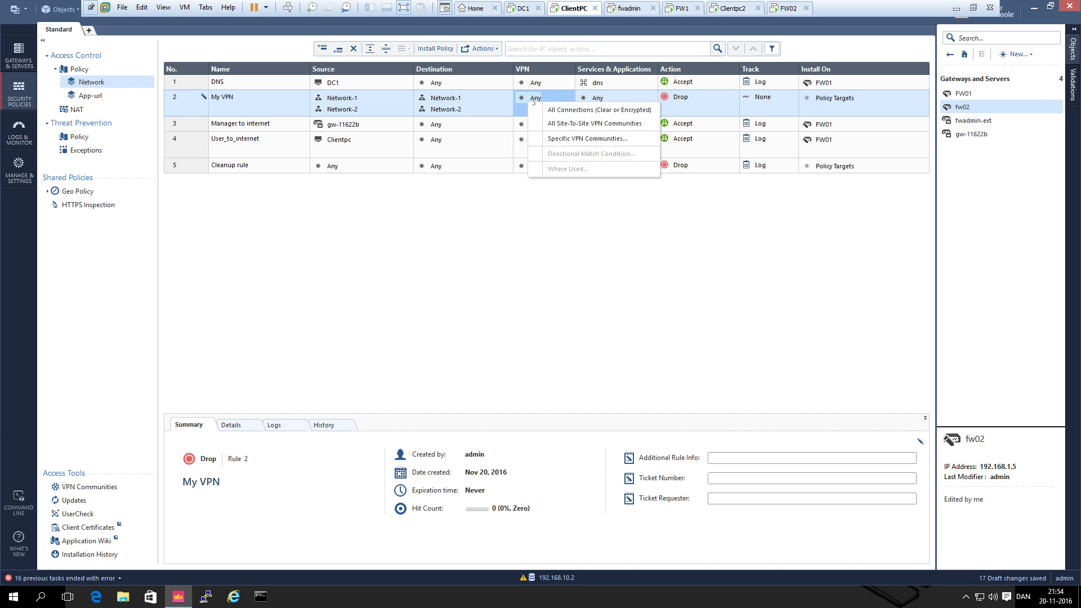
click(583, 124)
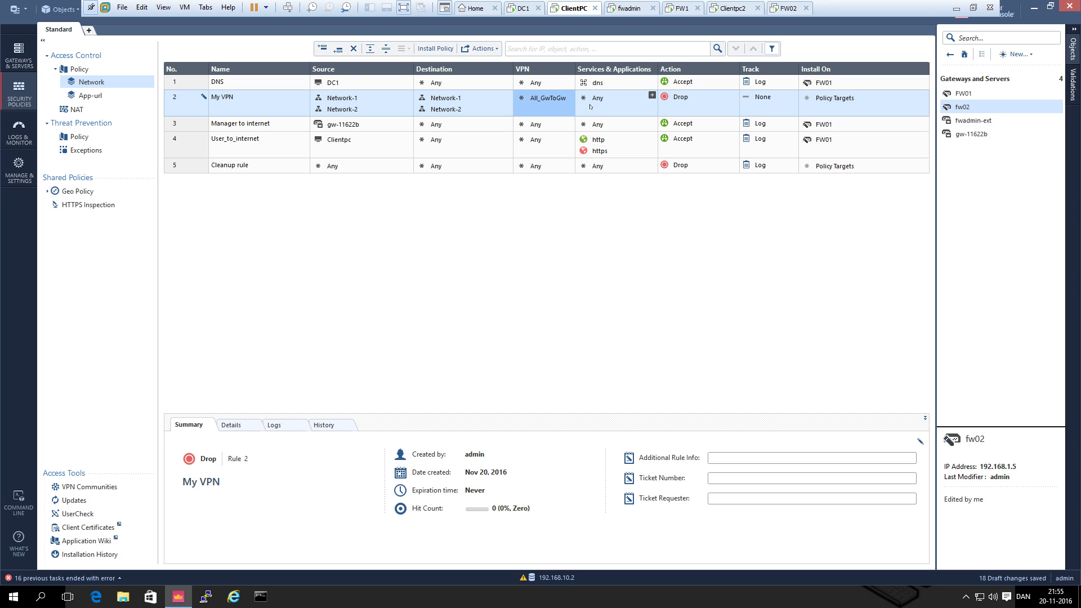
- Set the My VPN rule's action to Accept and its tracking to Log
click(731, 97)
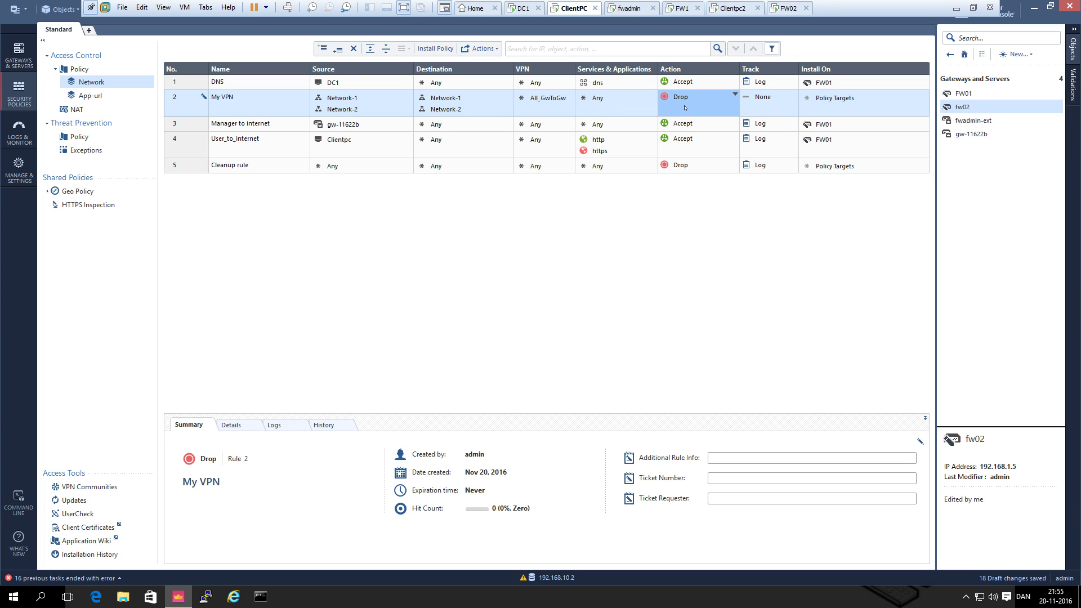
click(719, 114)
click(779, 101)
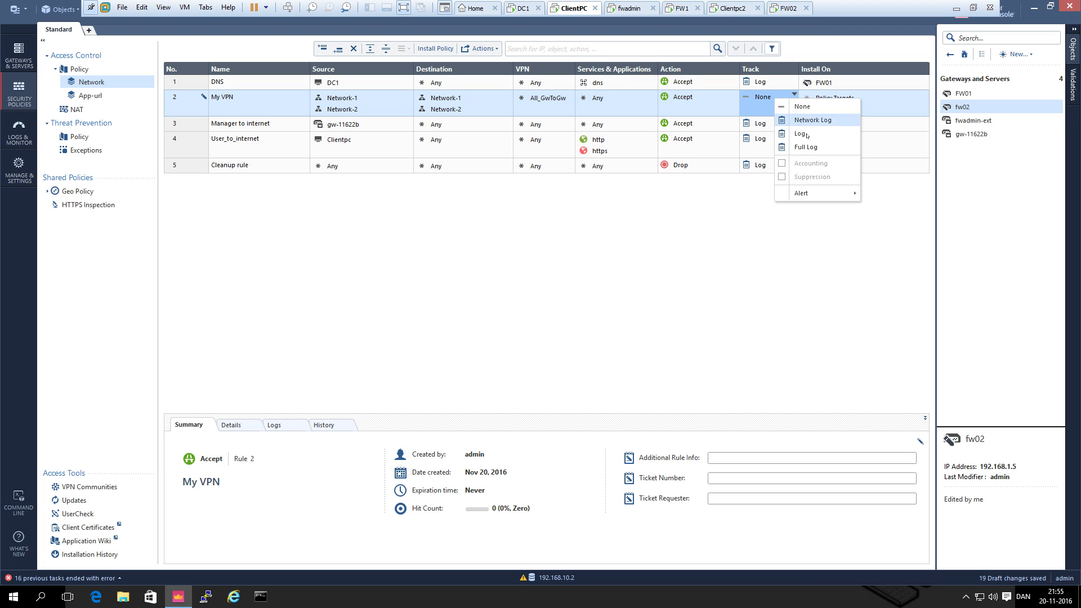
click(807, 136)
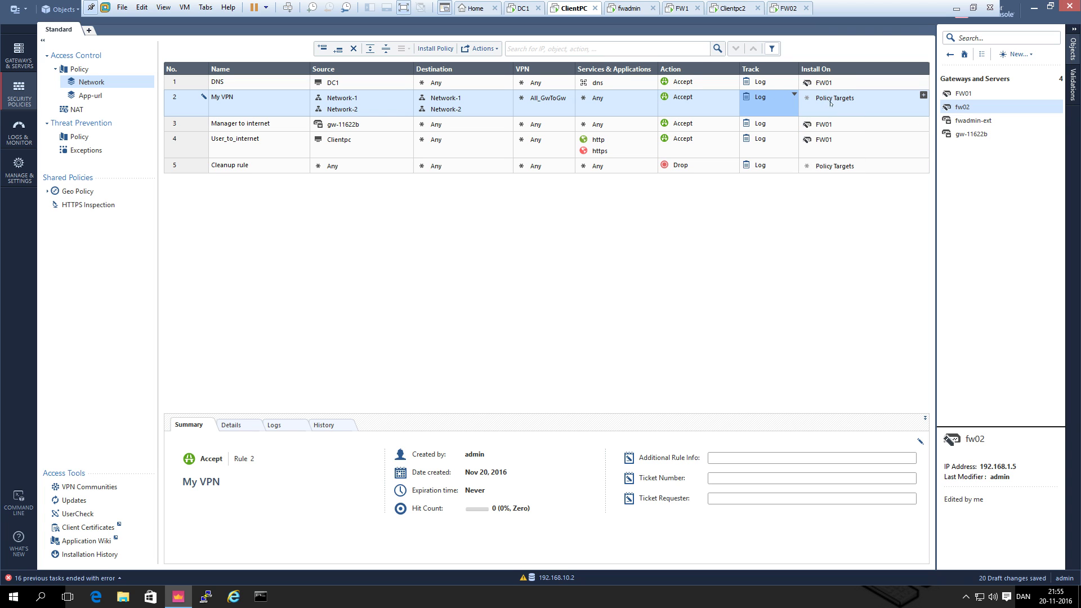
- Set FW01 and fw02 as the install targets of the My VPN rule
click(836, 99)
click(923, 95)
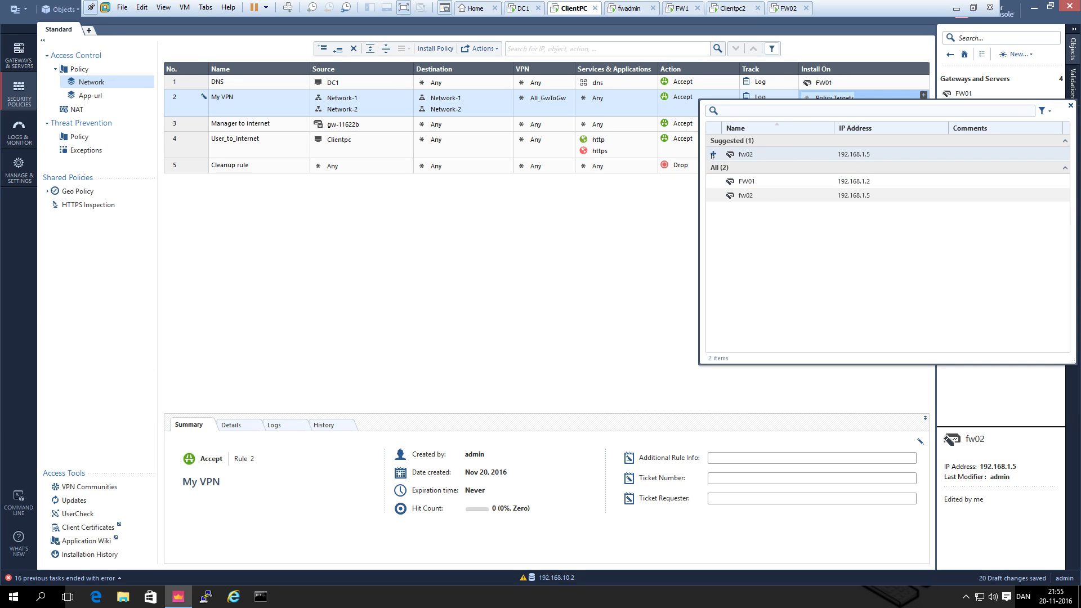
click(714, 181)
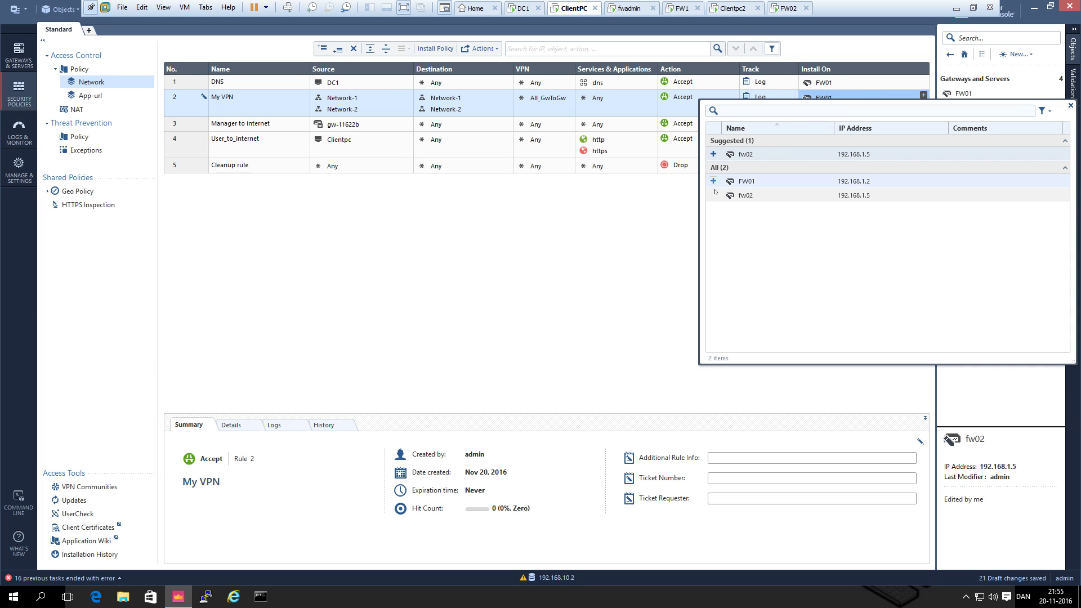
click(714, 195)
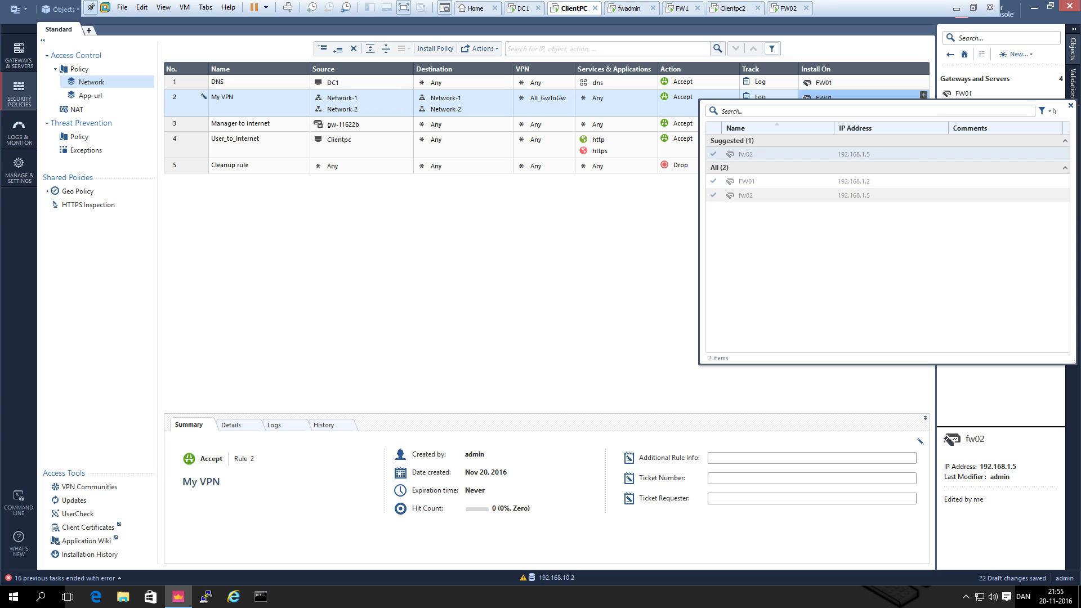
click(1071, 106)
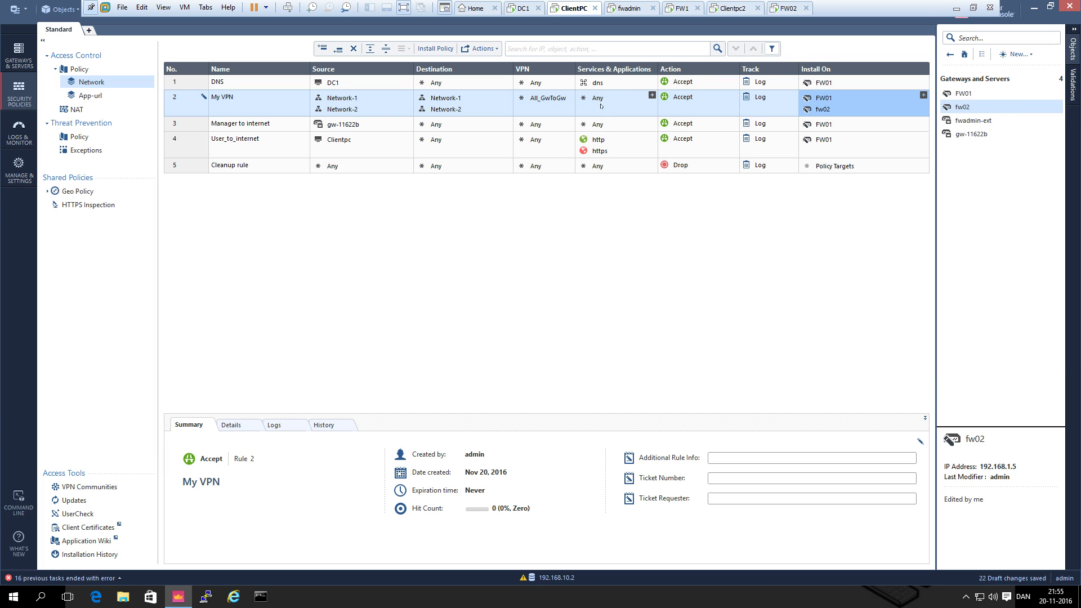
- Publish the pending changes and install the Standard access control policy on FW01 and fw02
click(430, 50)
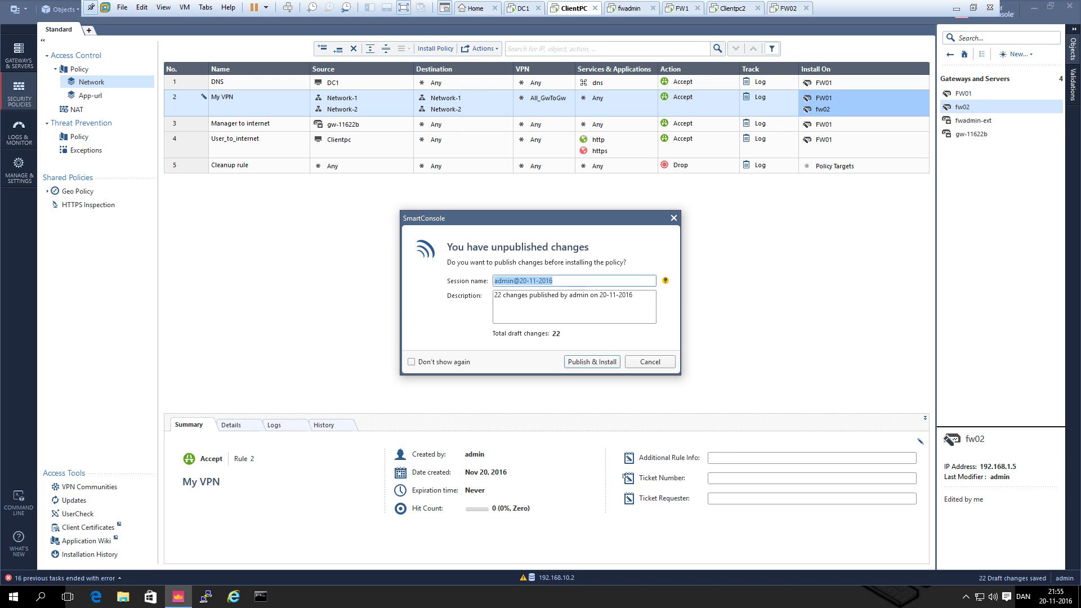
click(592, 361)
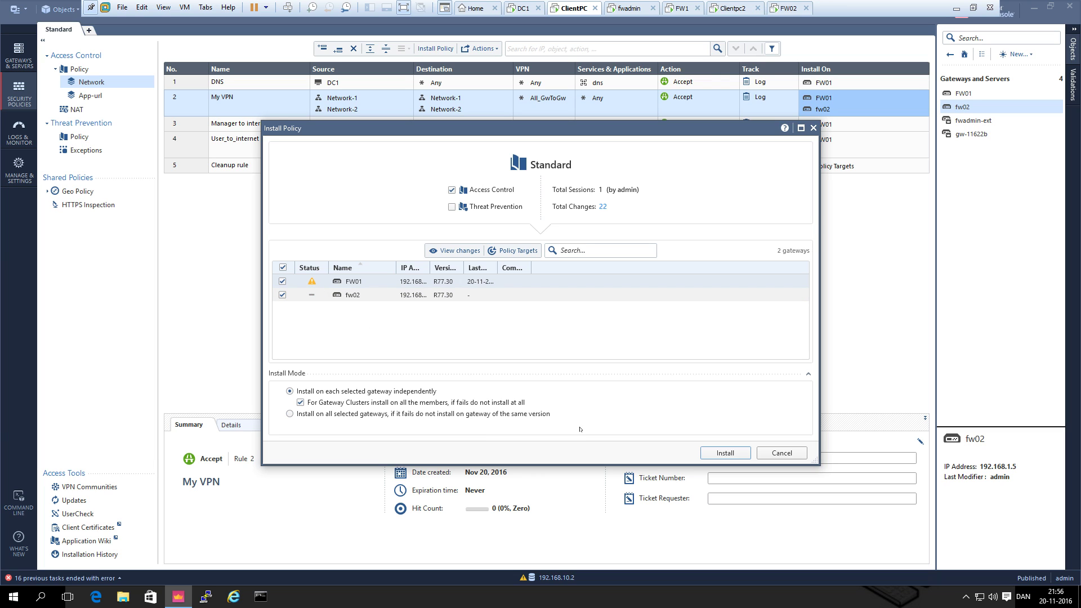
click(723, 456)
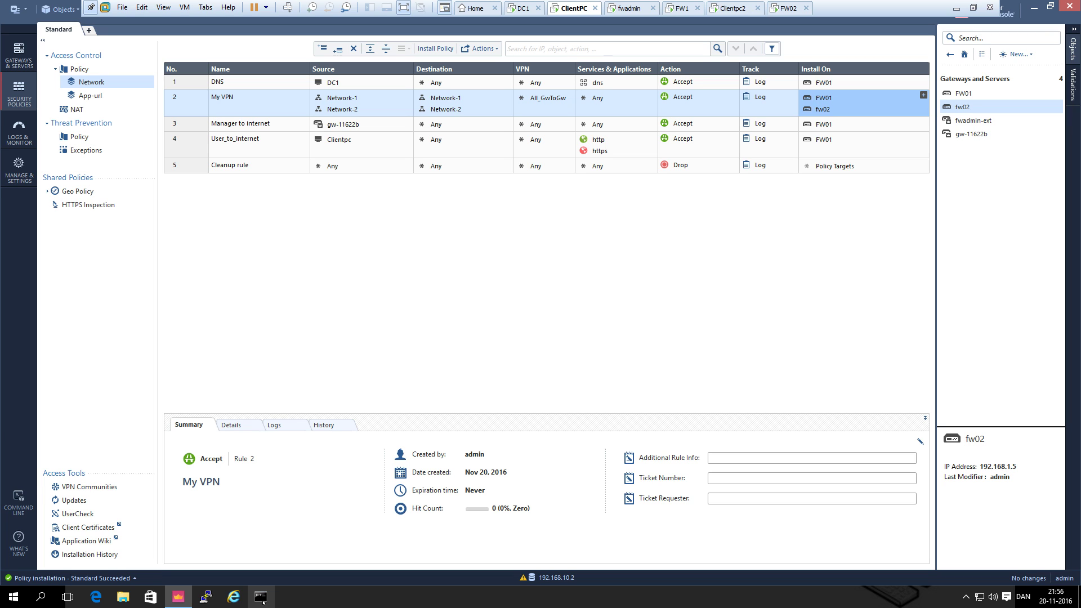
- Ping 192.168.20.20 from the ClientPC command prompt and open the traffic logs in SmartConsole
click(260, 598)
click(336, 248)
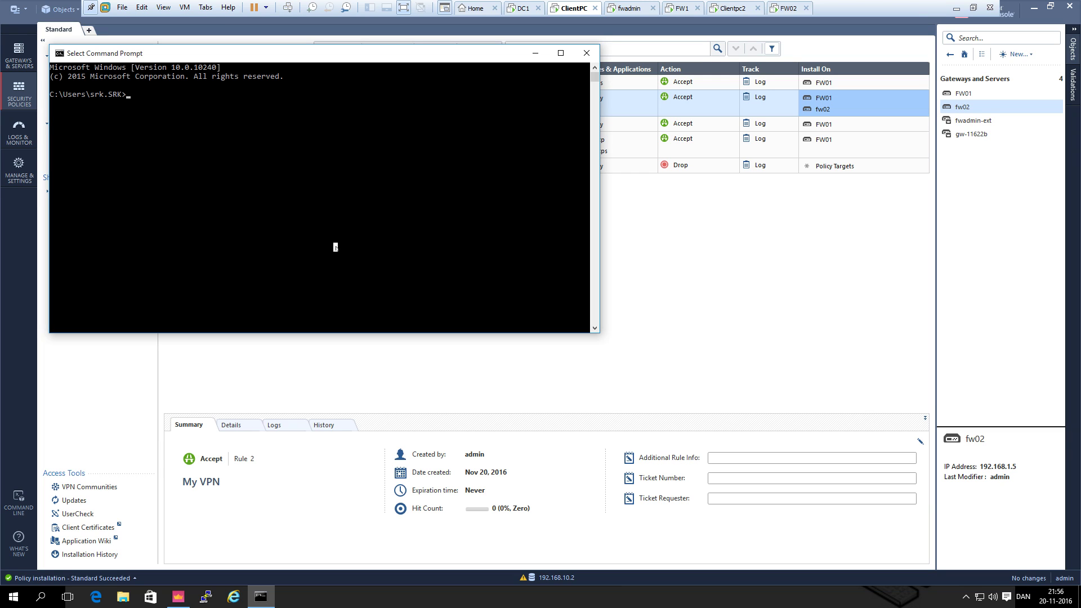
text(ping 192.168.20.20)
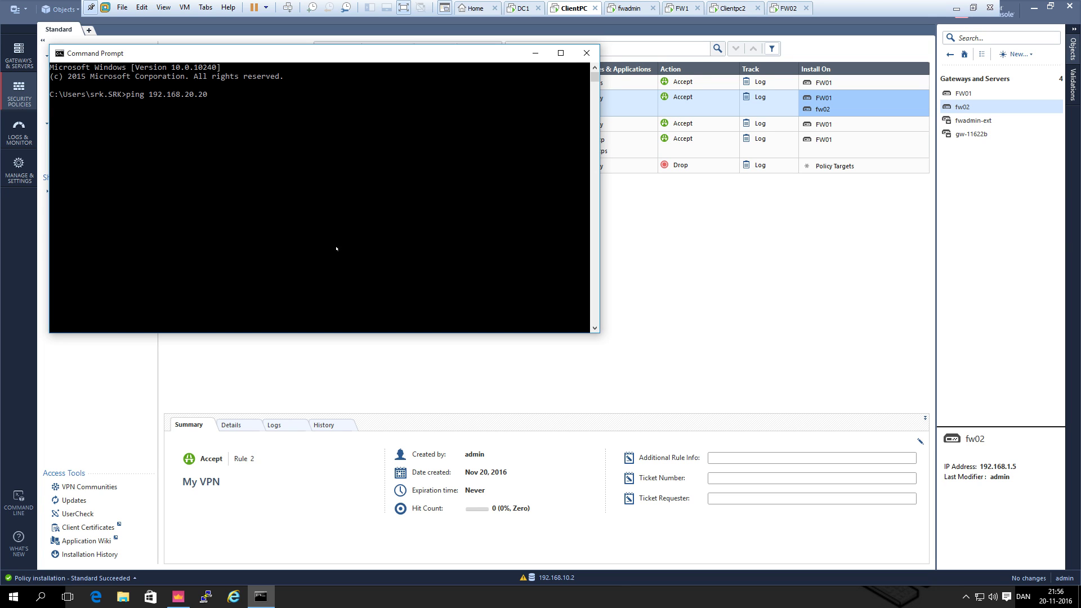
key(Return)
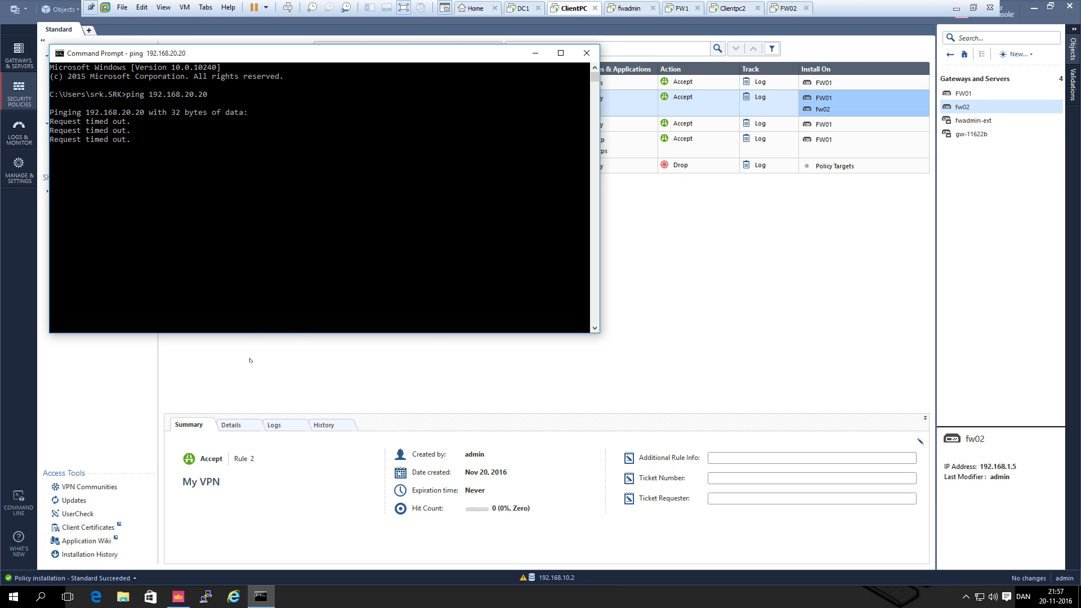
click(125, 406)
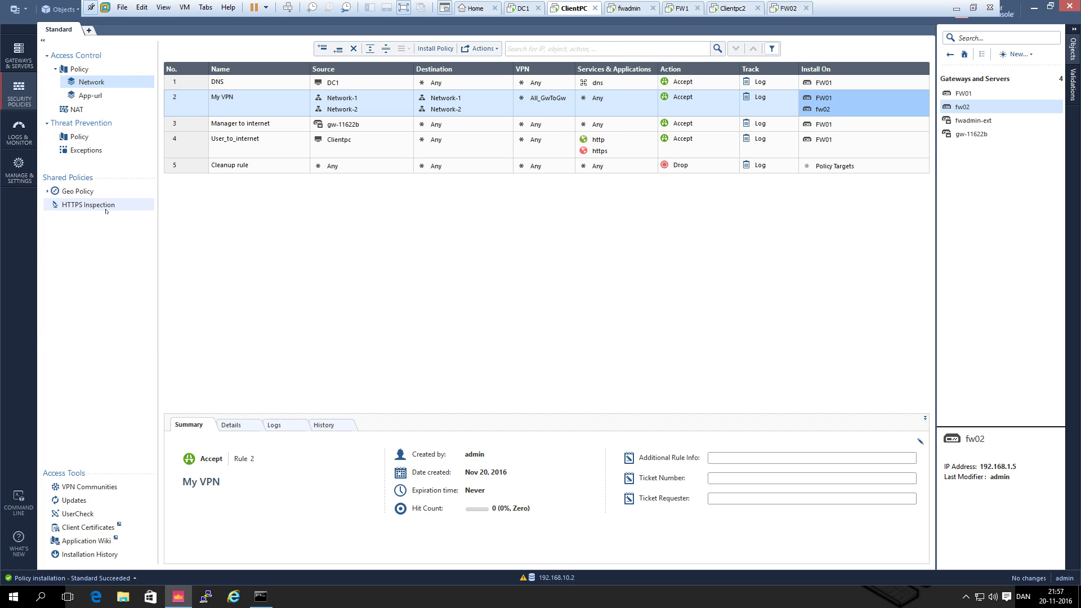
click(26, 134)
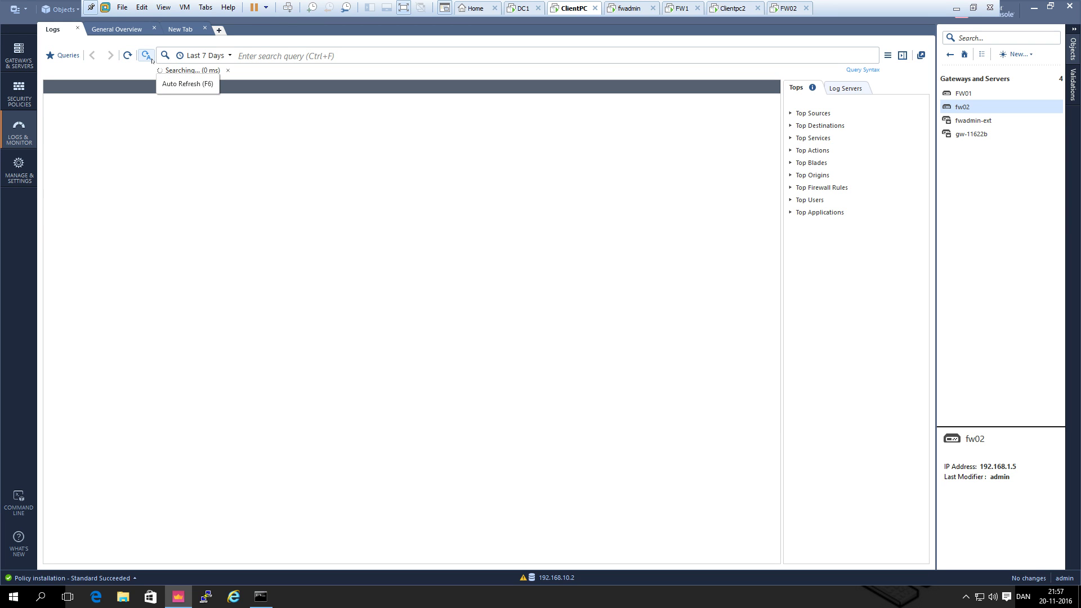
- Switch to the Clientpc2 virtual machine and sign in with the account password
click(741, 12)
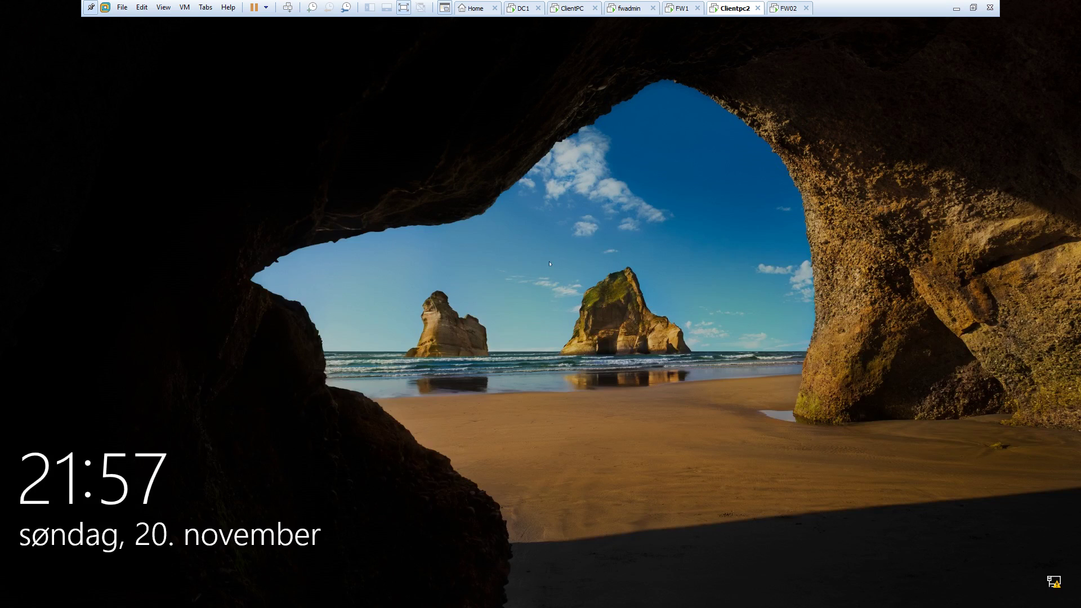
click(528, 292)
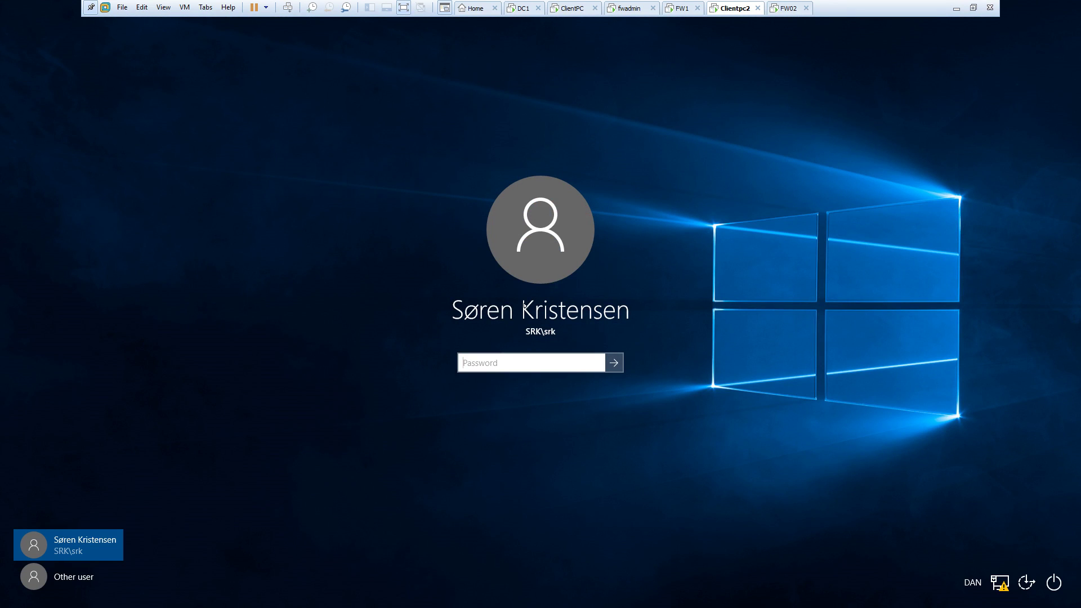
text(*******)
key(Return)
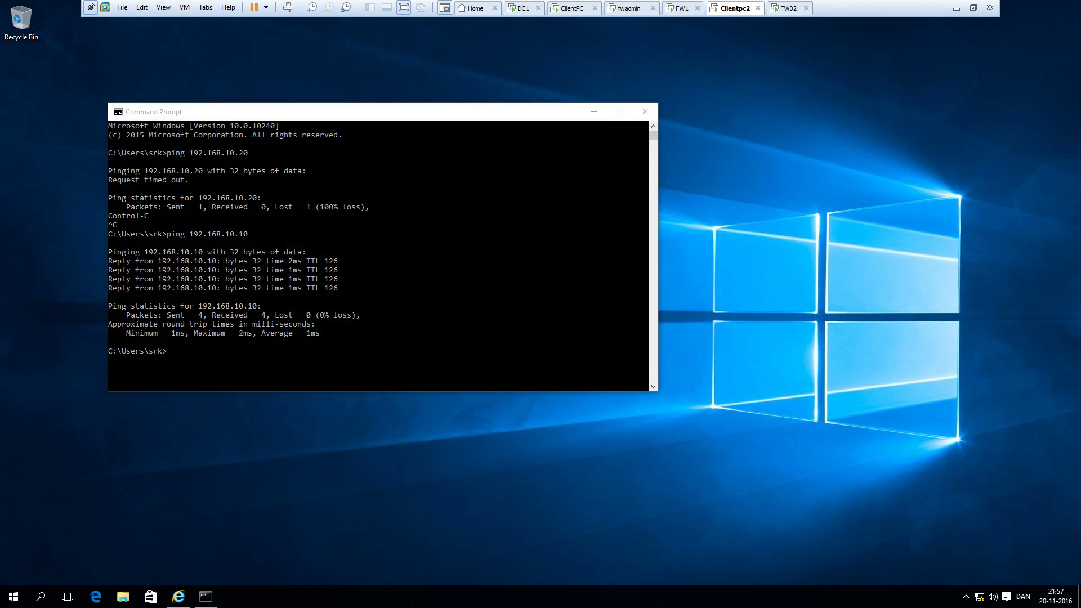
- Repeat the ping to 192.168.10.10 from the Clientpc2 command prompt
click(342, 272)
key(Up)
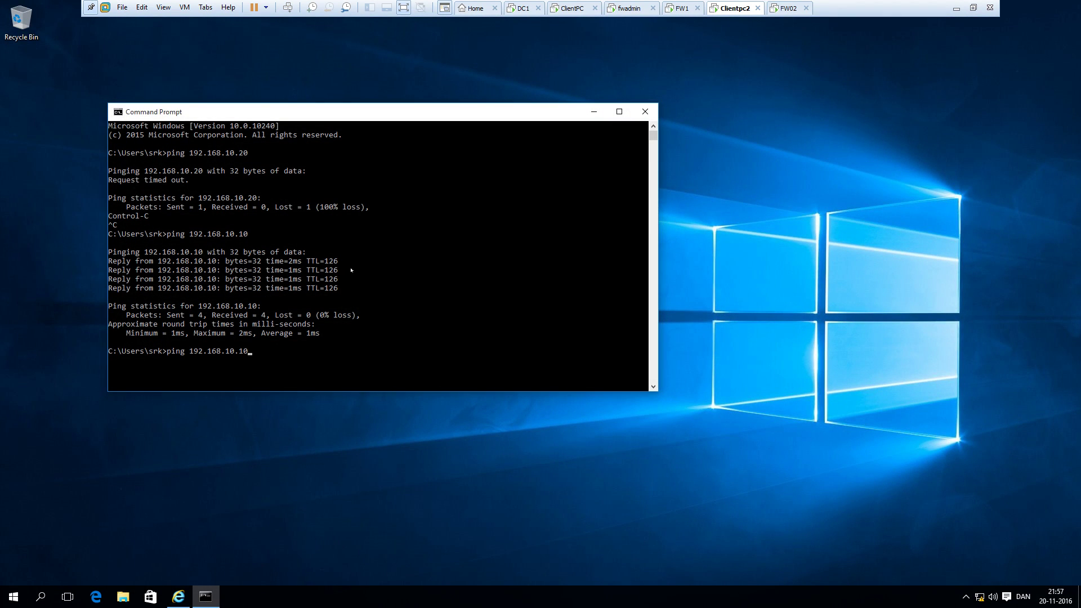
key(Return)
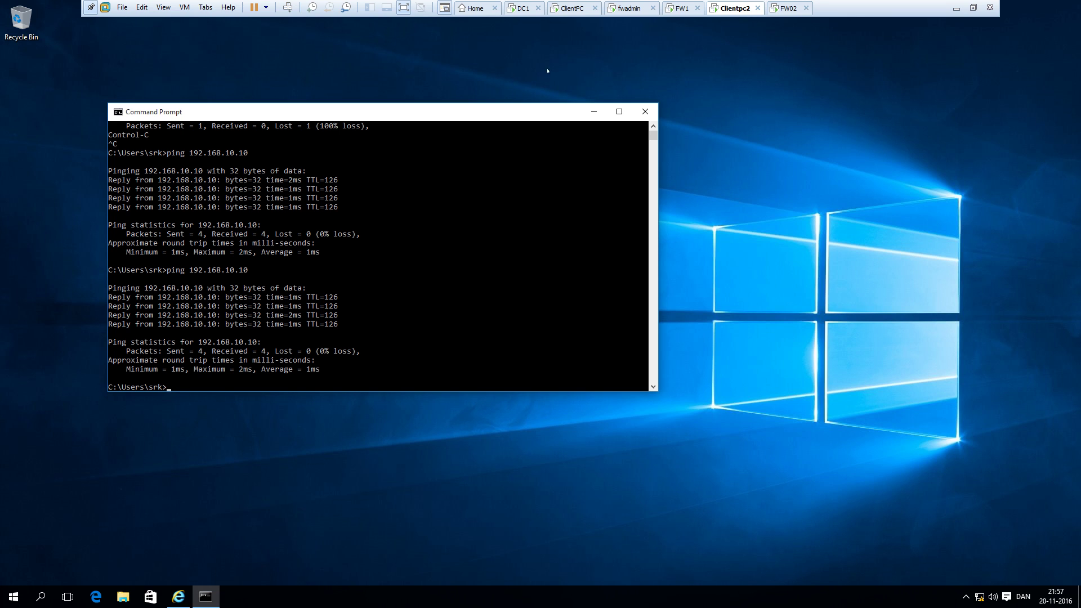
- Return to the ClientPC virtual machine and turn on auto refresh for the SmartConsole logs
click(573, 8)
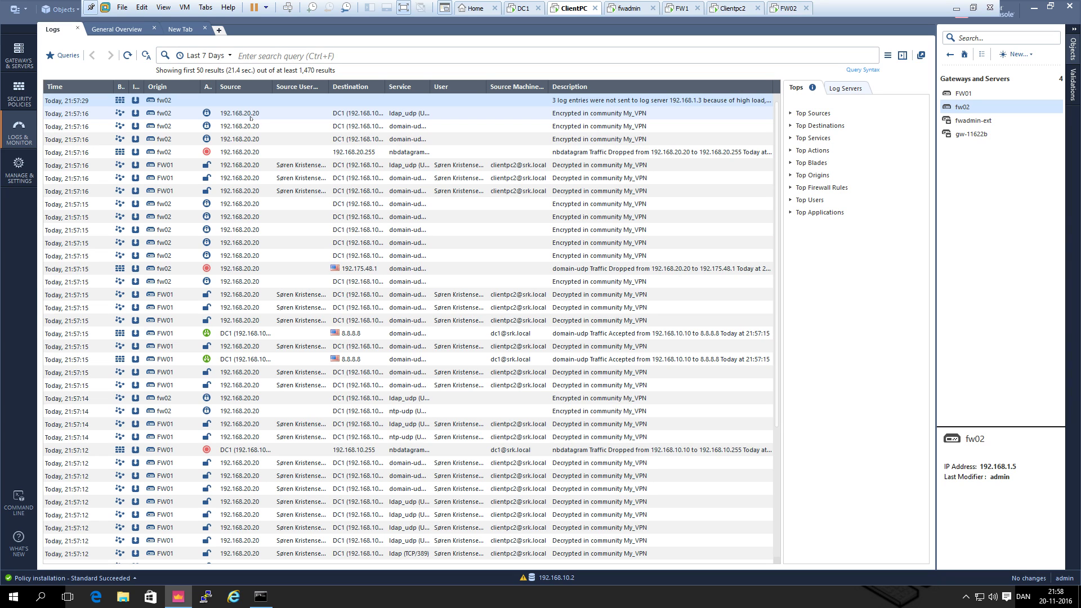
click(248, 114)
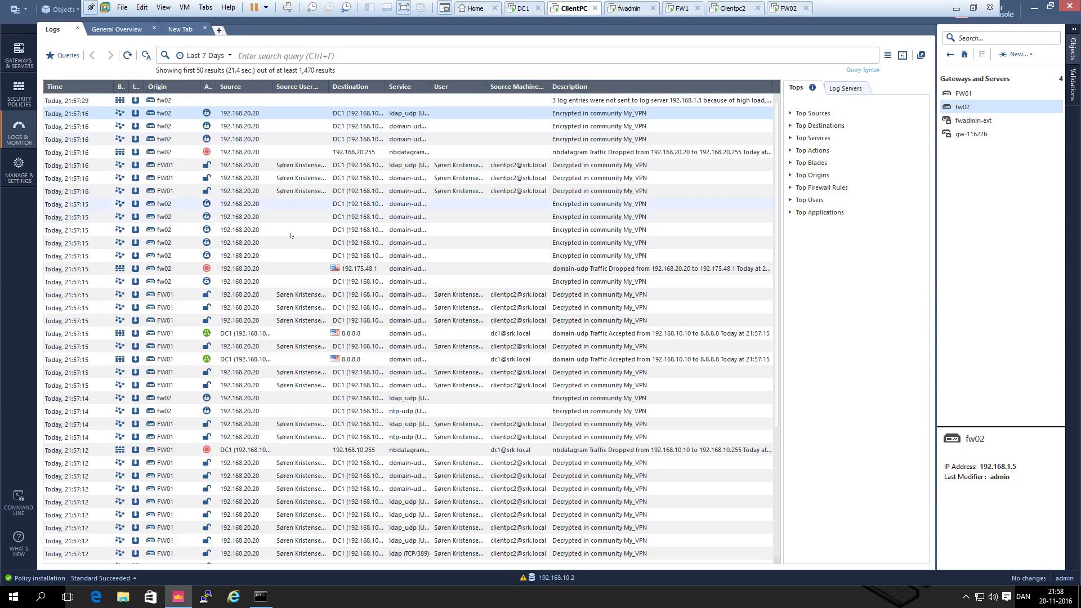
right_click(242, 116)
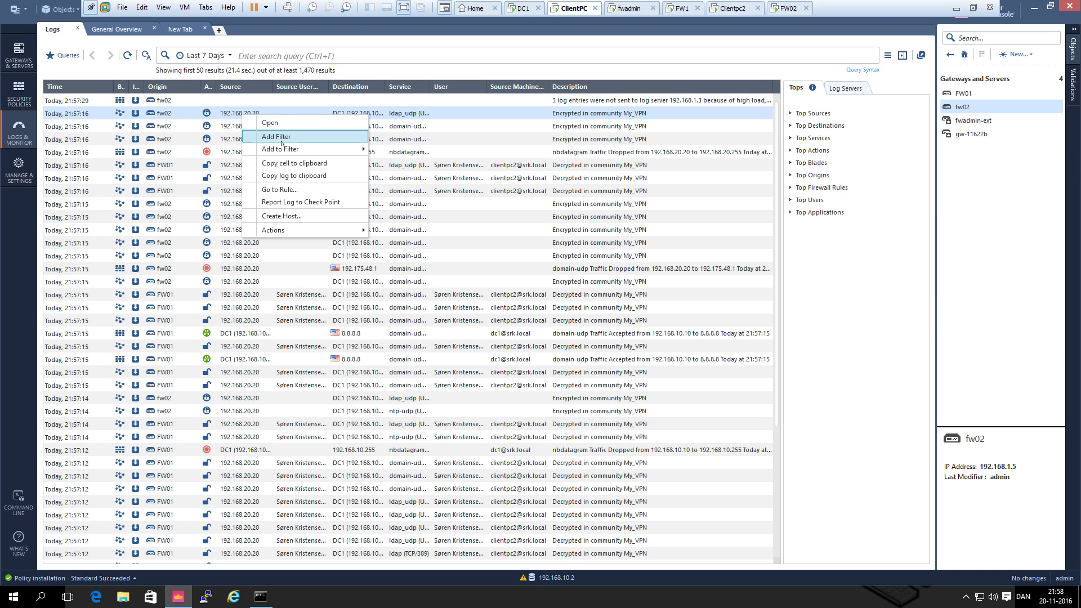
click(148, 58)
click(147, 57)
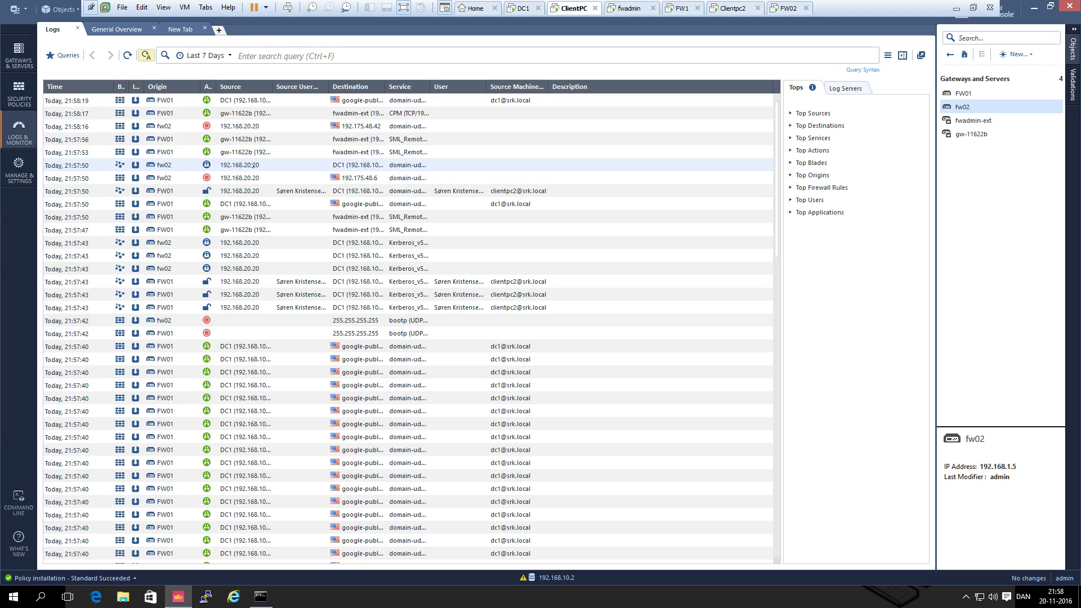
- Filter the logs by source address 192.168.10.20 and examine the details of the newest ICMP entry
right_click(240, 104)
mouse_move(268, 138)
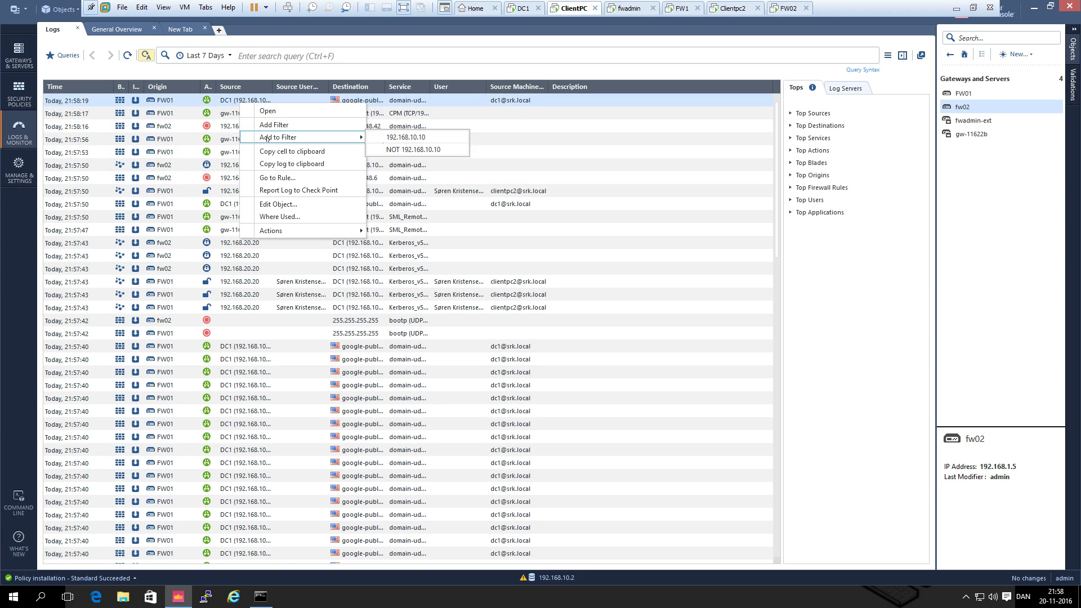
click(404, 137)
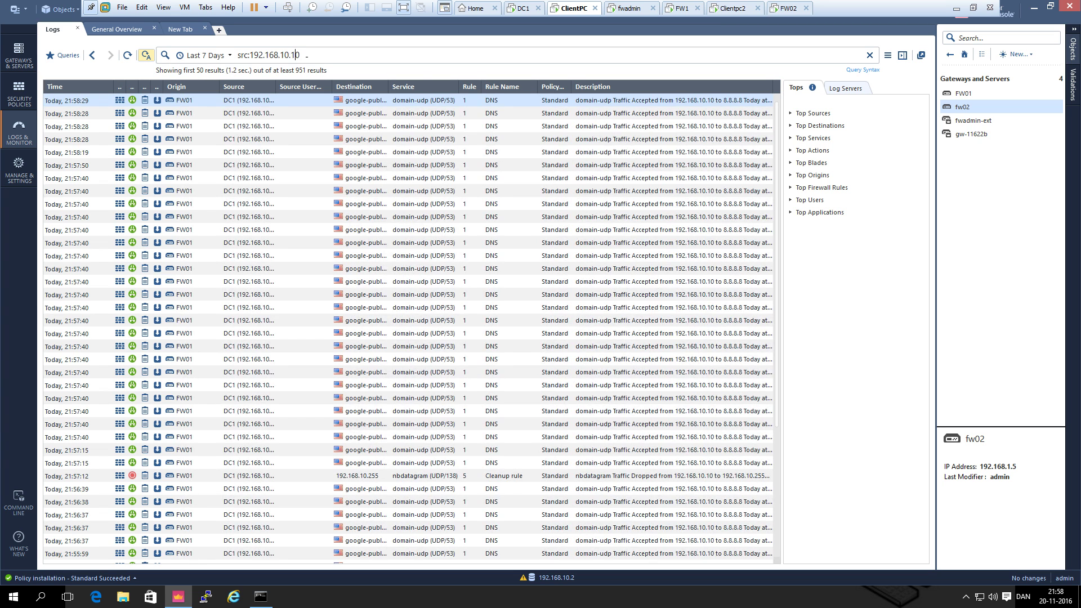
key(BackSpace)
text(2)
key(Return)
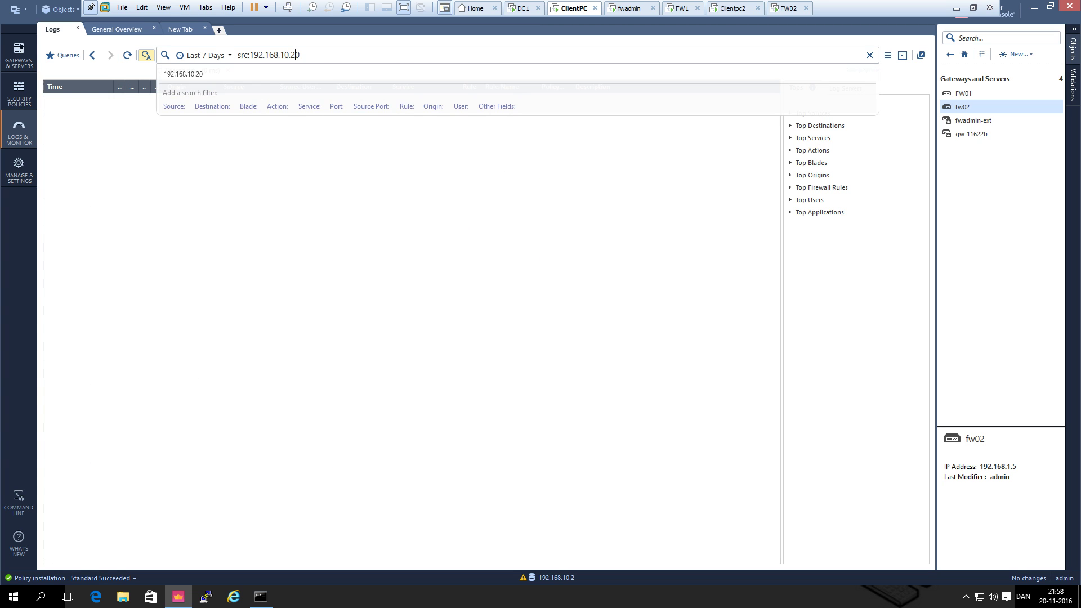
key(Return)
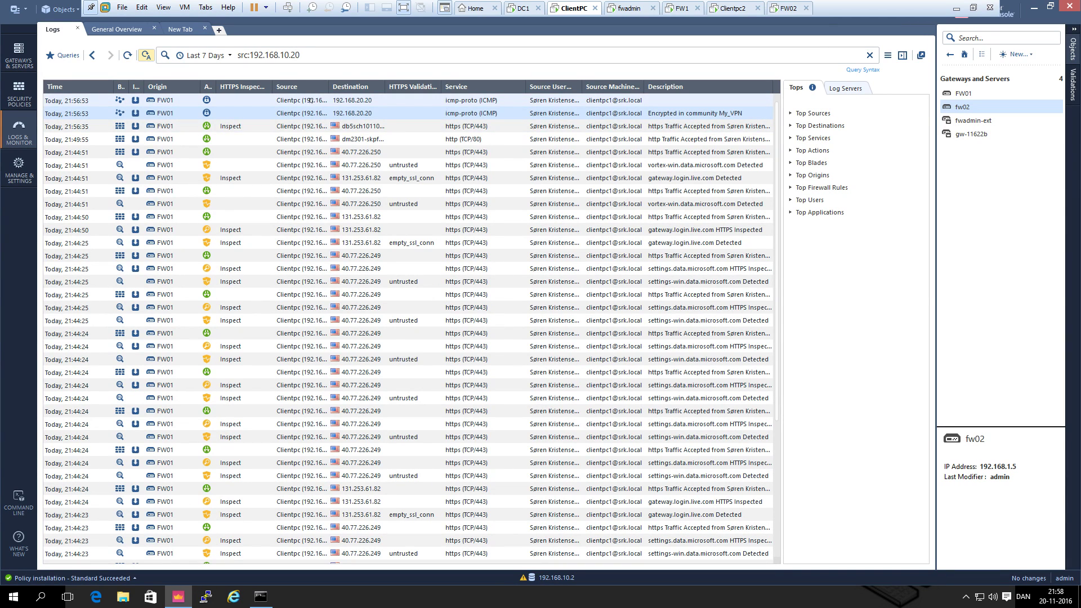
double_click(311, 101)
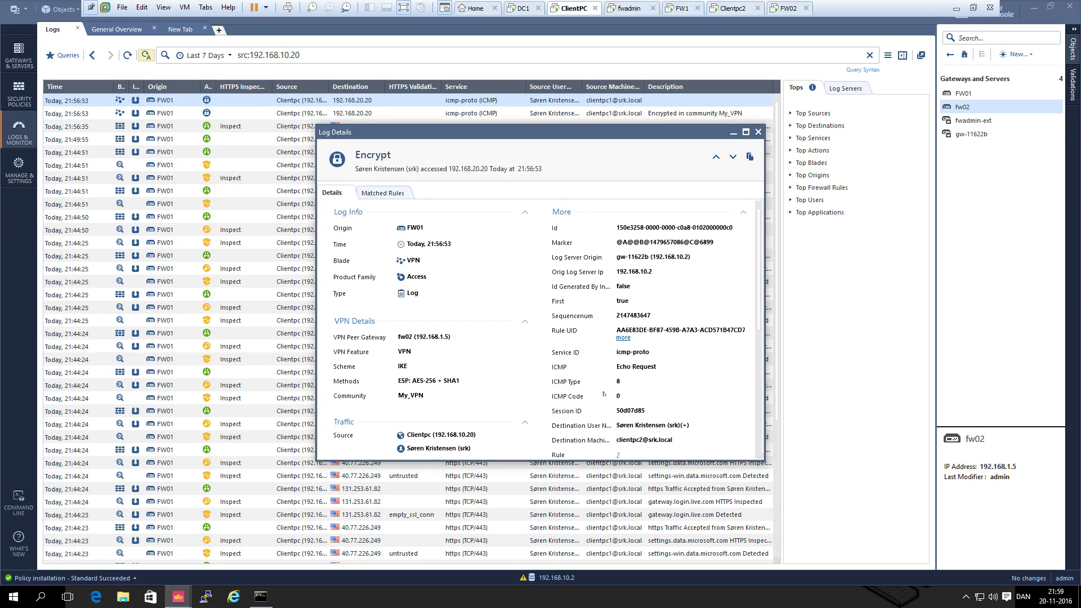
click(758, 131)
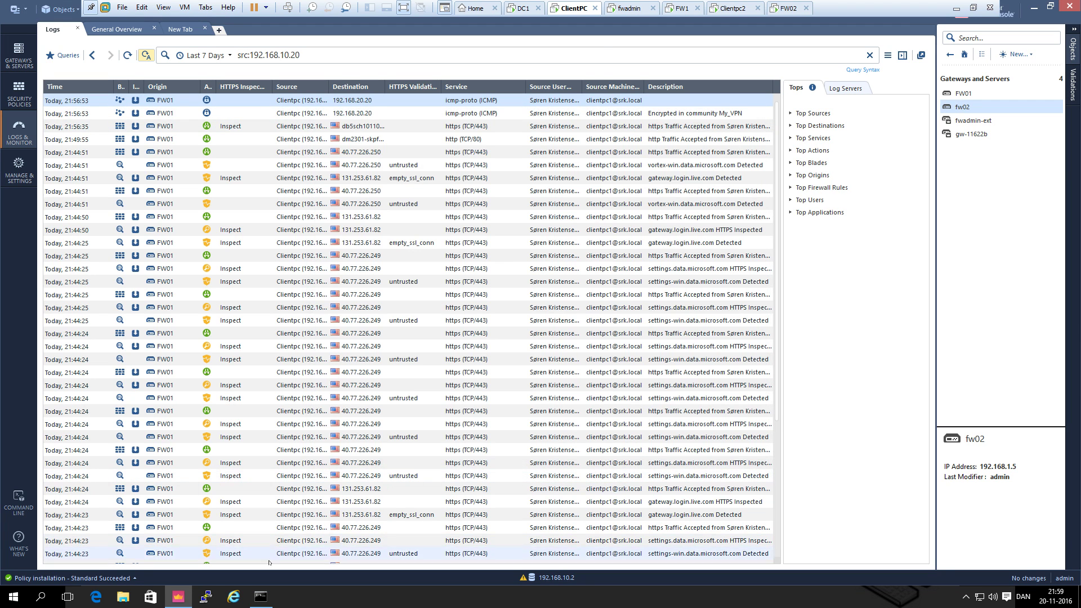
- Repeat the ping to 192.168.20.20 from the ClientPC command prompt and take the virtual machine out of full-screen view
click(261, 596)
click(246, 284)
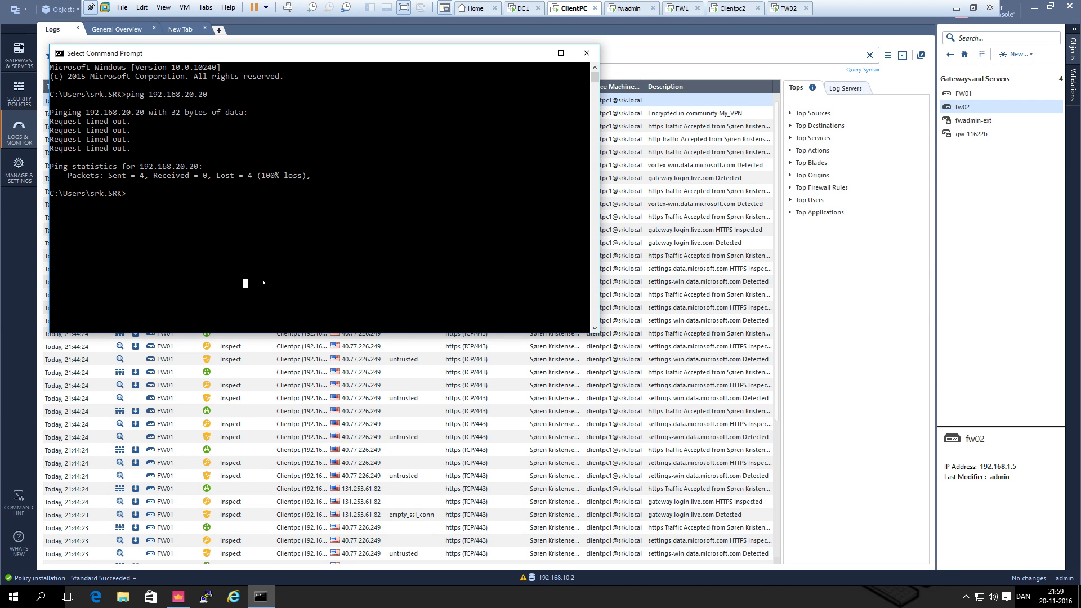
key(Up)
key(Return)
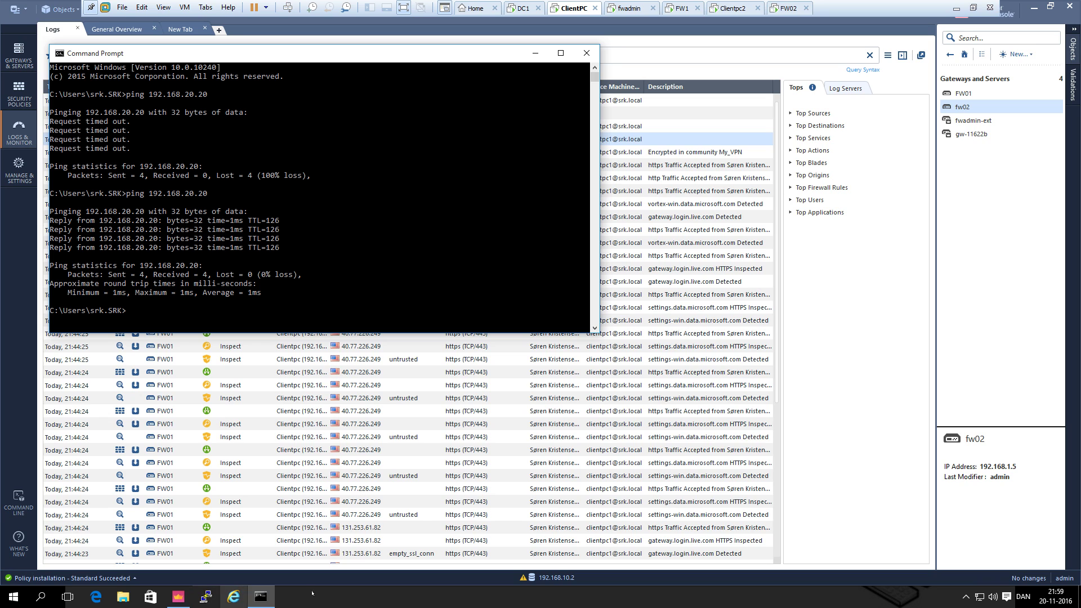
click(973, 7)
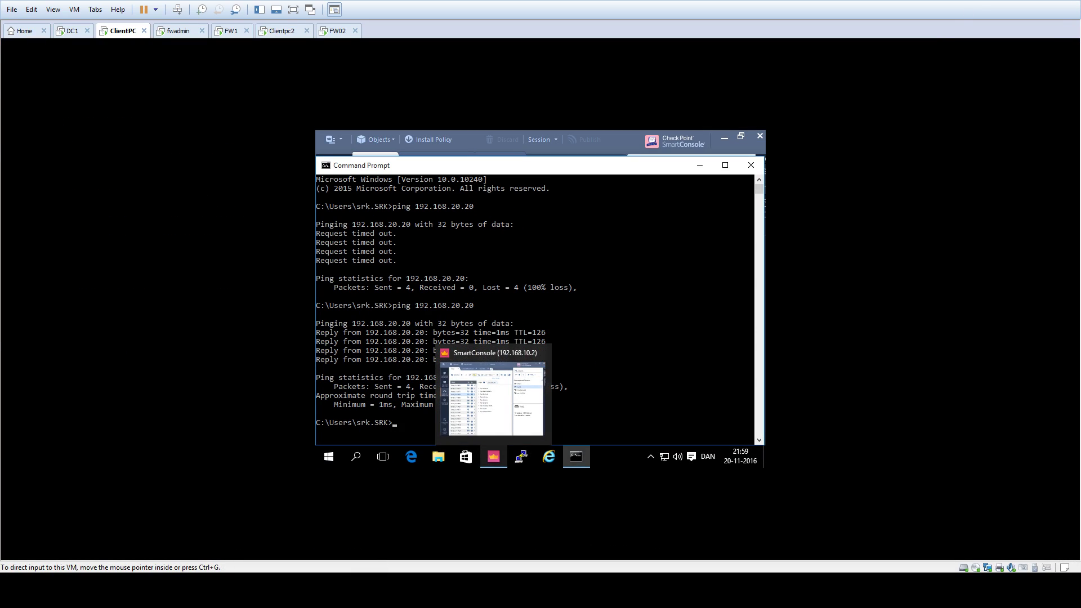